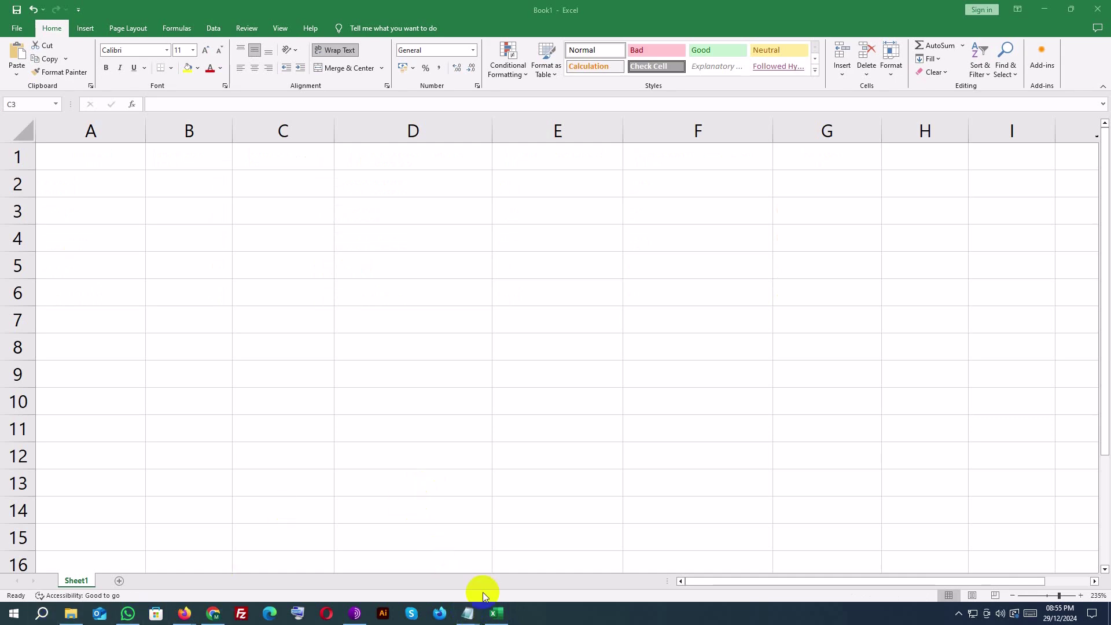
Copy the headings Name, Score (A), Target (B), Performance (C), Met Target?, Bonus Eligible?, Grade from Notepad into A1:G1 of the Excel sheet.
mouse_move(468, 614)
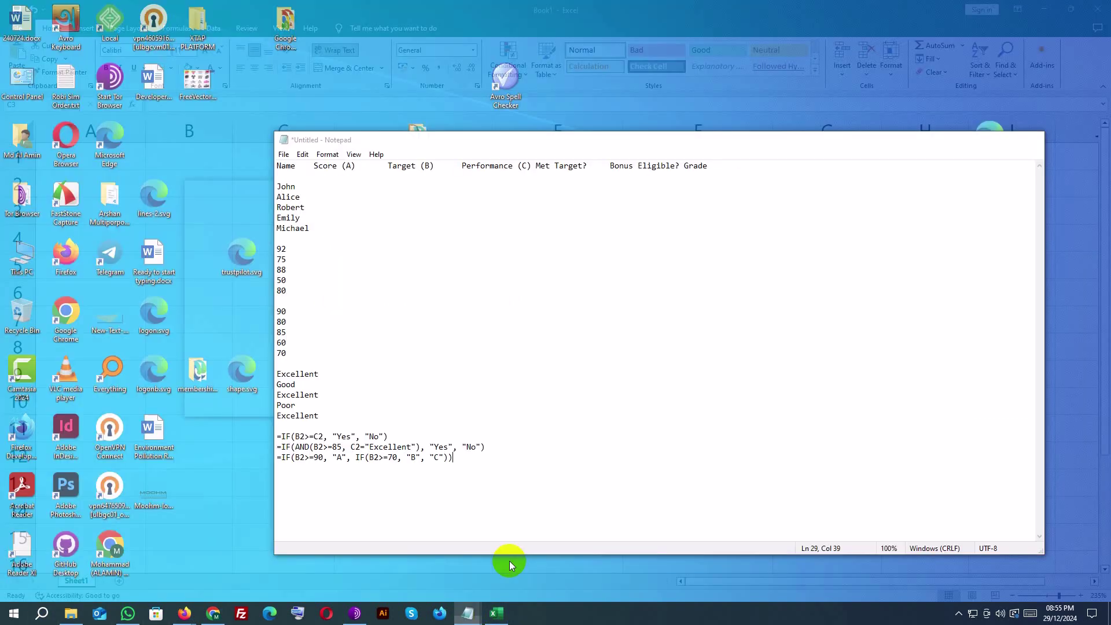
click(509, 561)
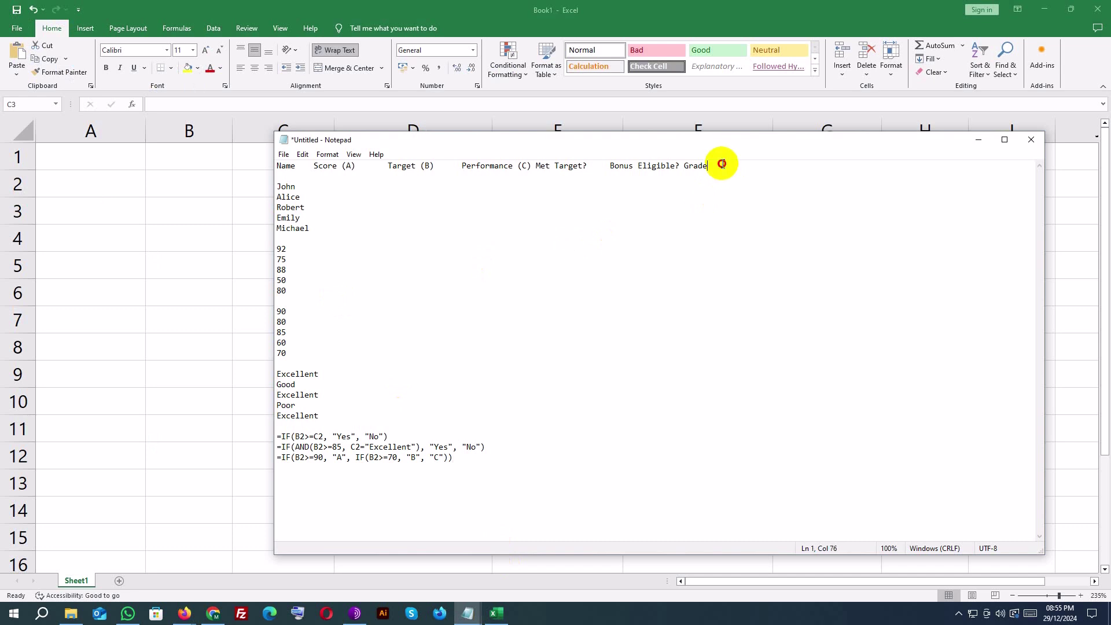
drag(721, 164, 114, 168)
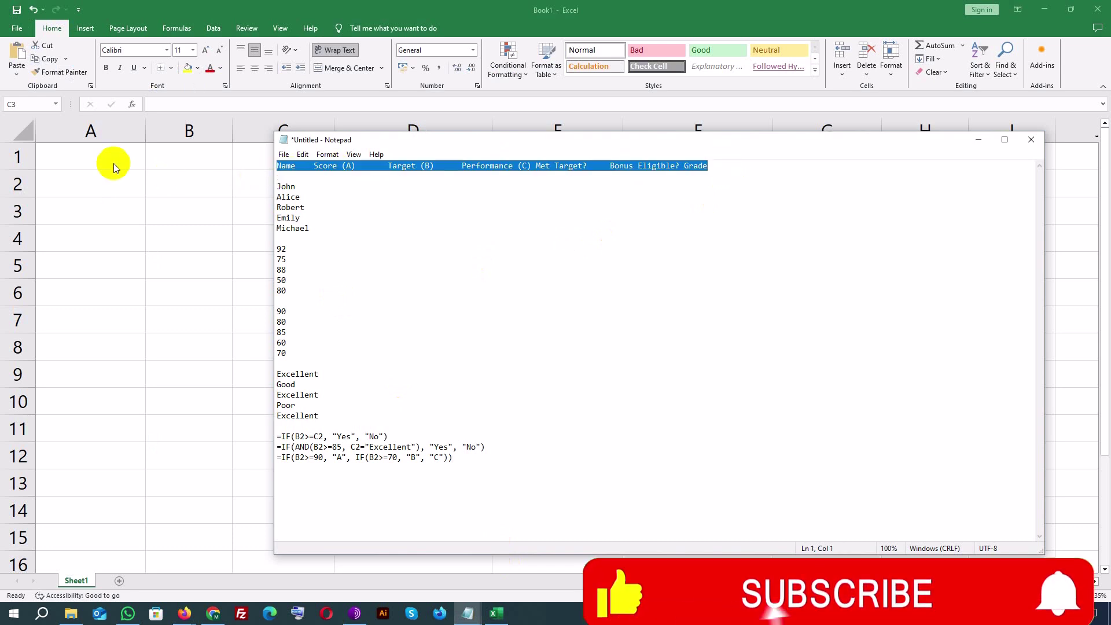
key(ctrl+c)
key(alt+Tab)
key(Up)
key(Left)
key(Up)
key(Left)
key(ctrl+v)
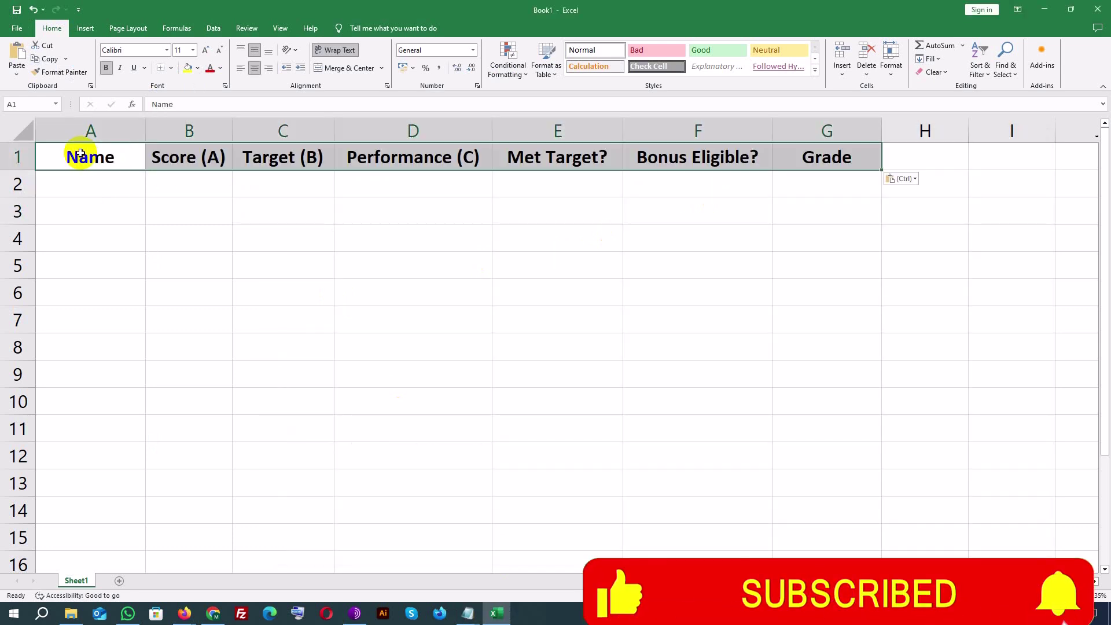
Look over each column heading in row 1, from Name through Grade.
click(193, 191)
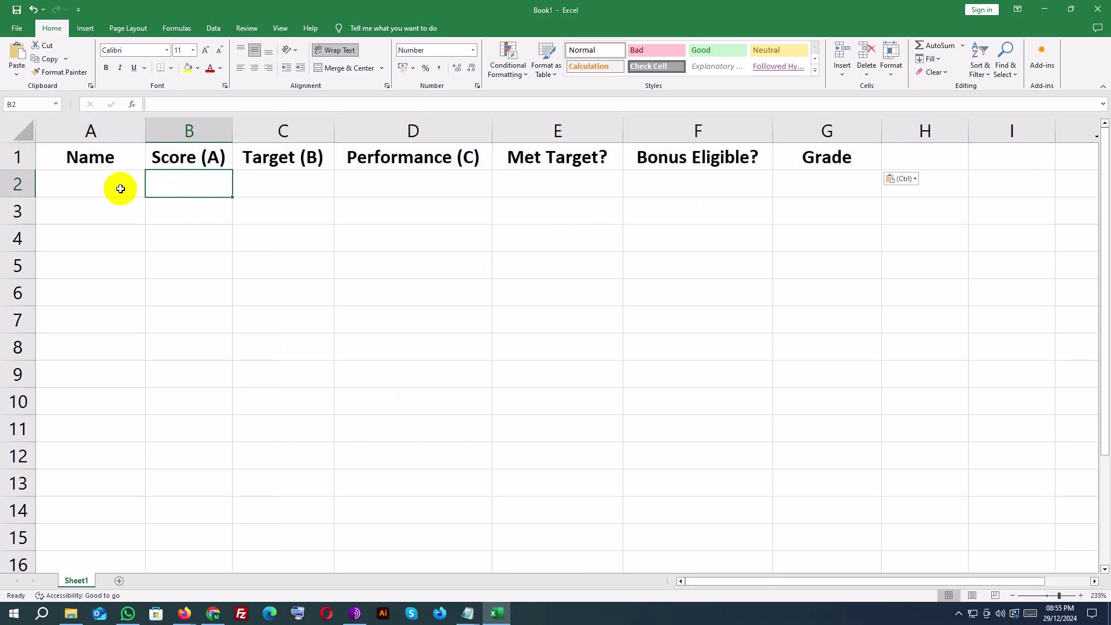
click(117, 156)
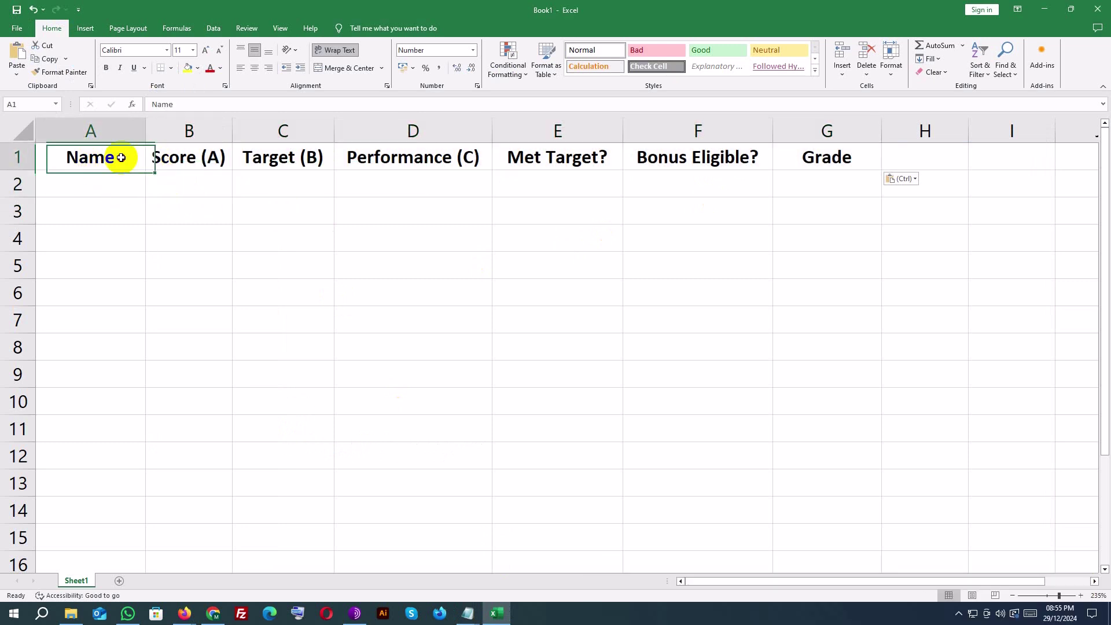
click(168, 157)
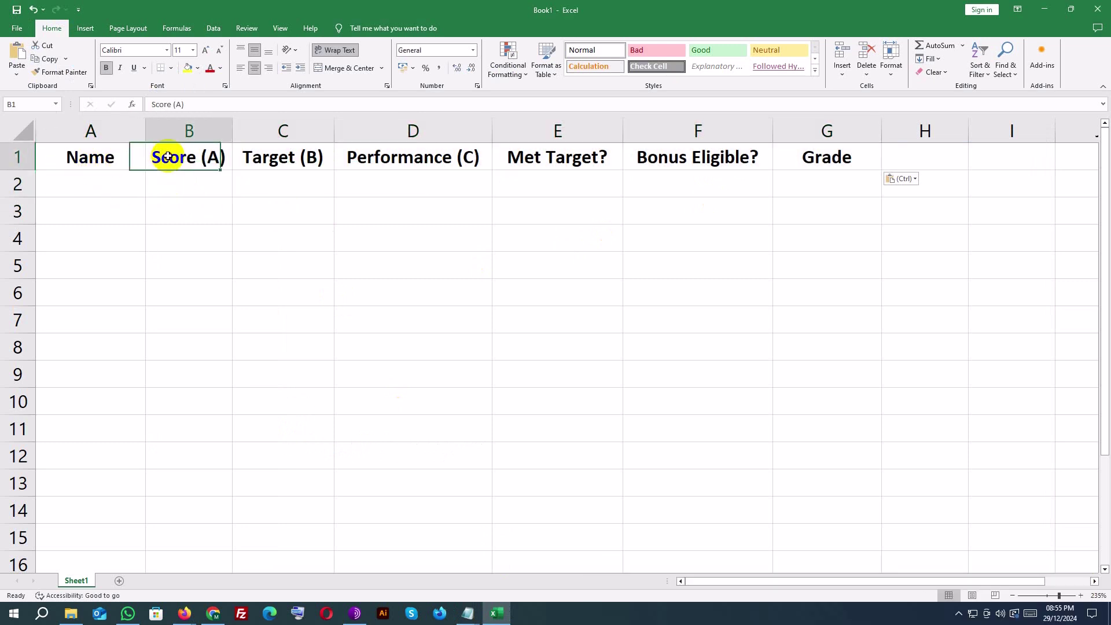
click(286, 164)
click(392, 165)
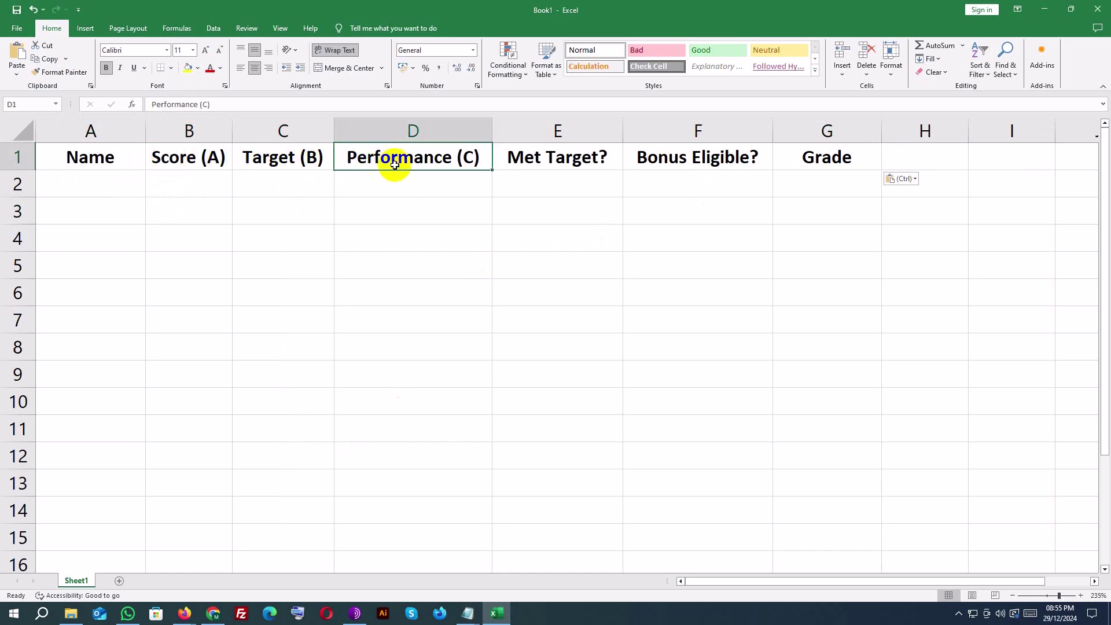
click(559, 165)
click(706, 160)
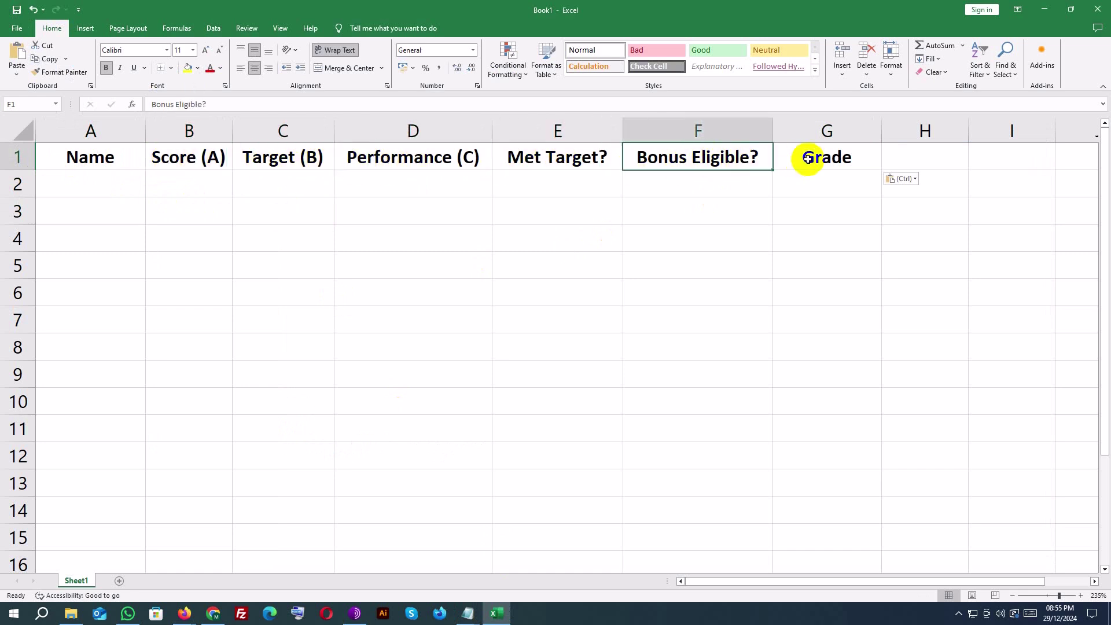
click(826, 157)
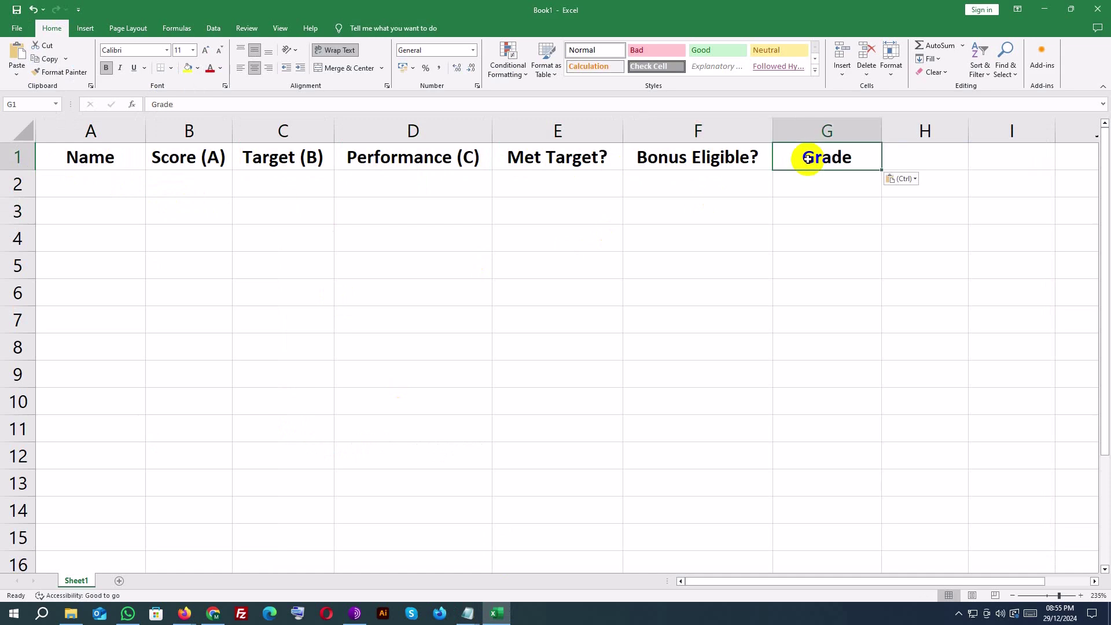
Copy the list of five first names from the Notepad file into A2:A6 of the Excel sheet, under Name.
click(469, 614)
click(496, 563)
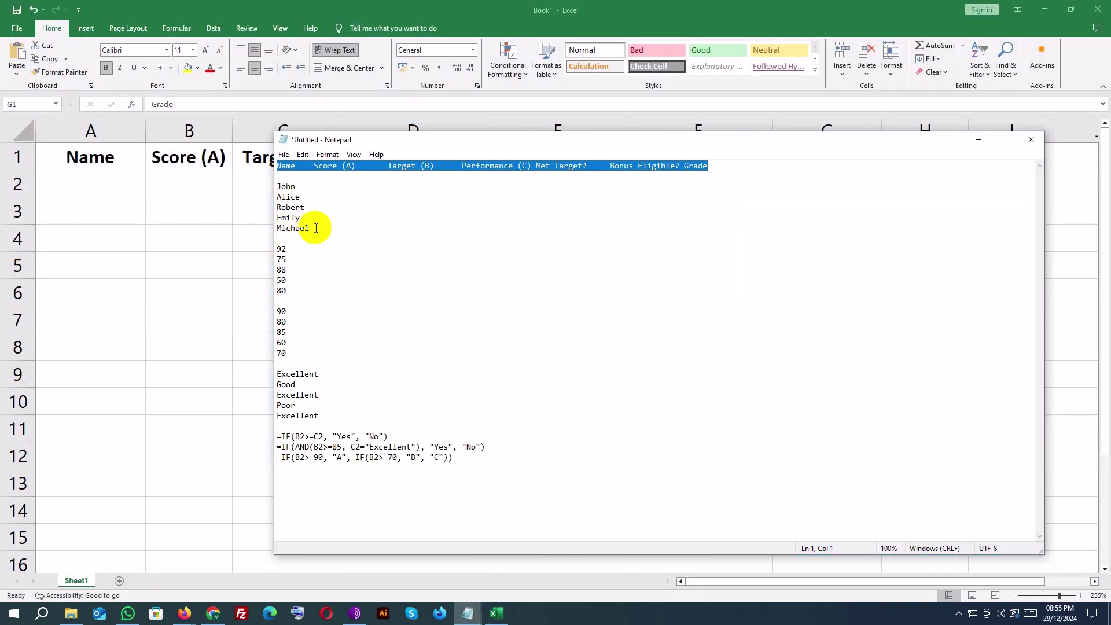
drag(315, 228, 239, 194)
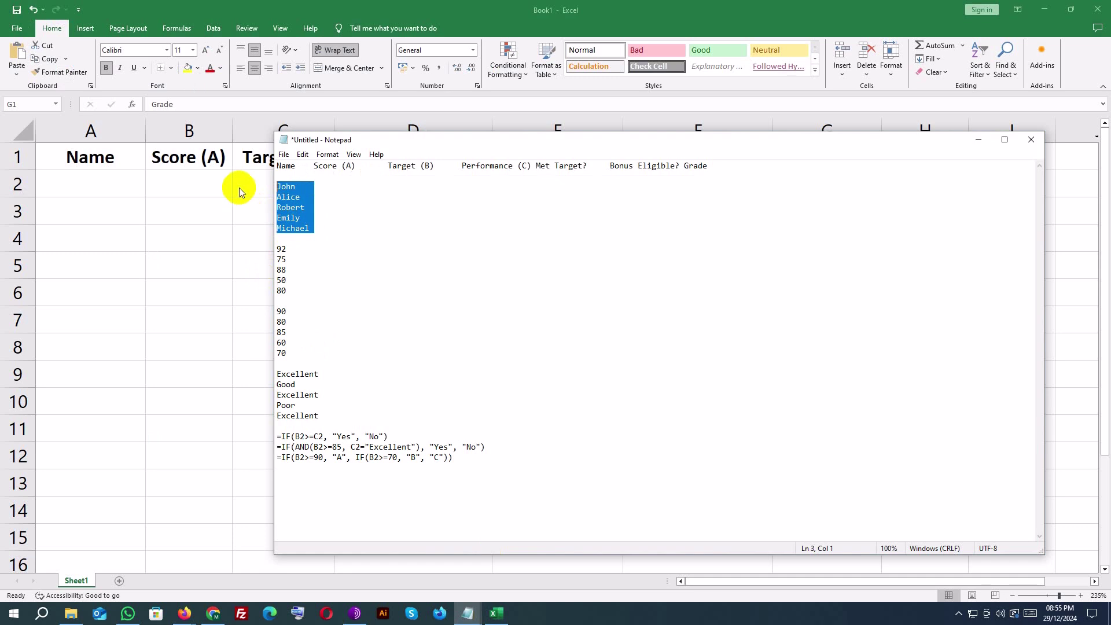
click(74, 181)
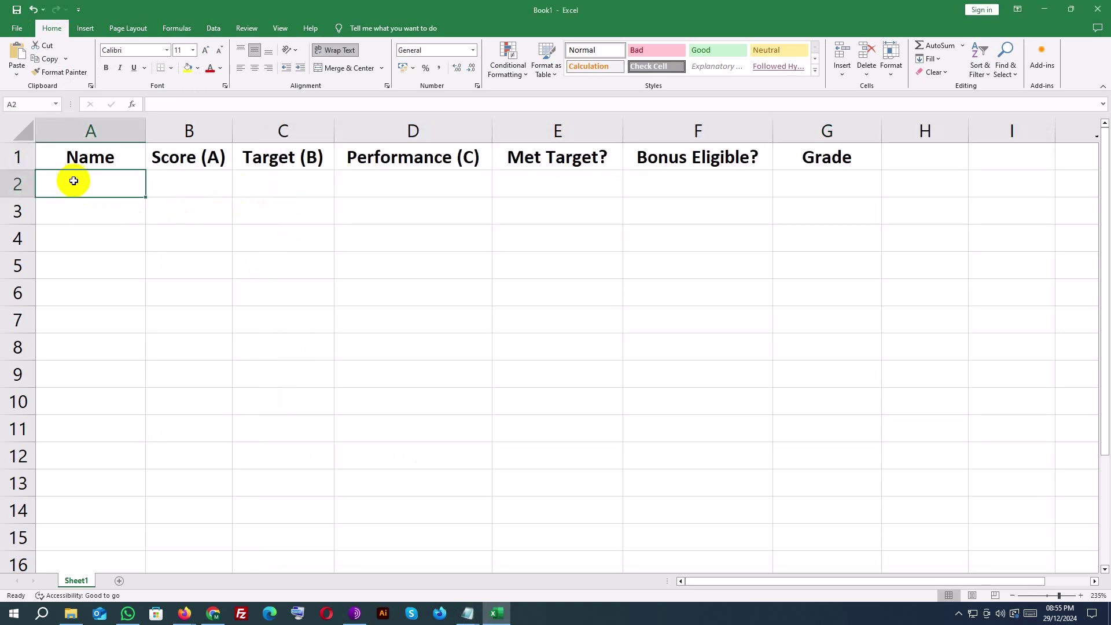
key(ctrl+v)
click(79, 187)
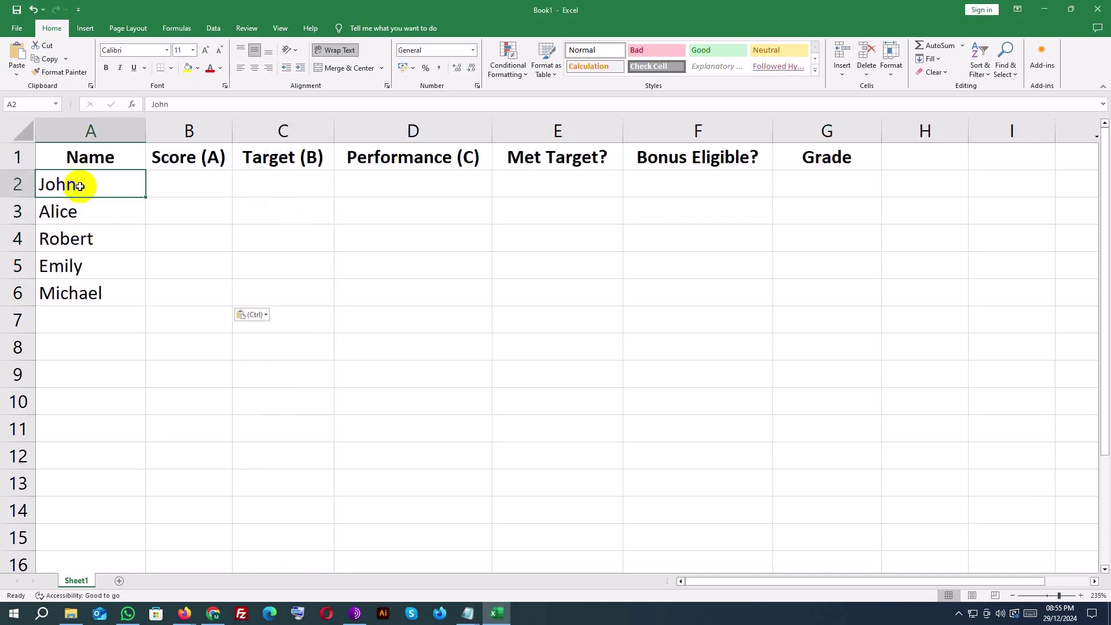
click(91, 215)
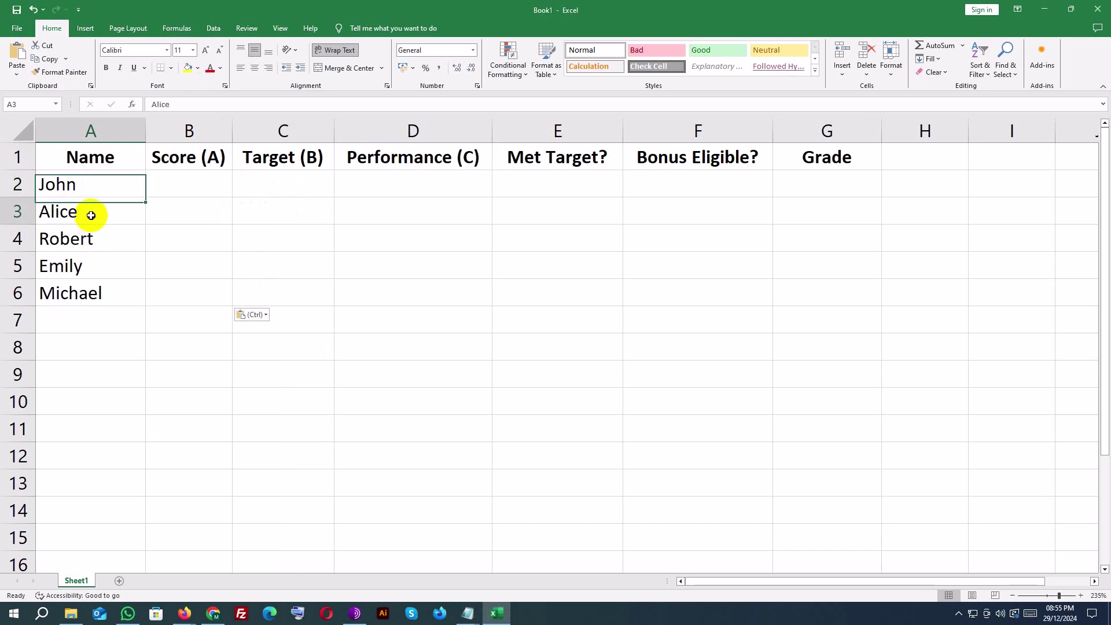
click(110, 239)
click(107, 266)
click(104, 289)
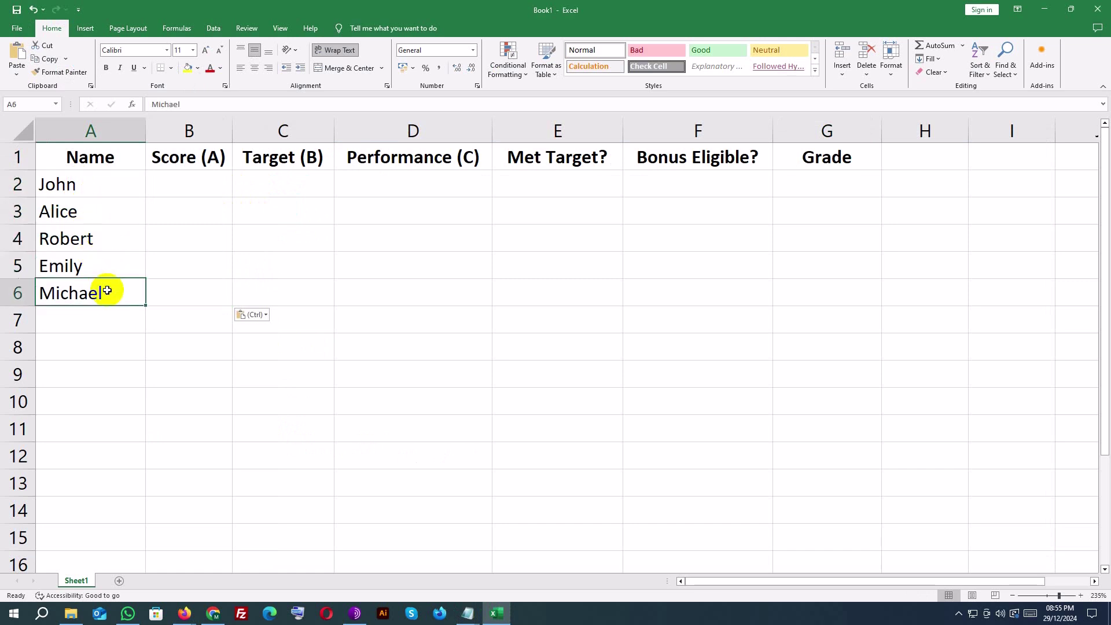
Copy the scores 92, 75, 88, 50 and 80 from Notepad into B2:B6 of the Excel sheet, under Score (A).
mouse_move(467, 616)
click(533, 570)
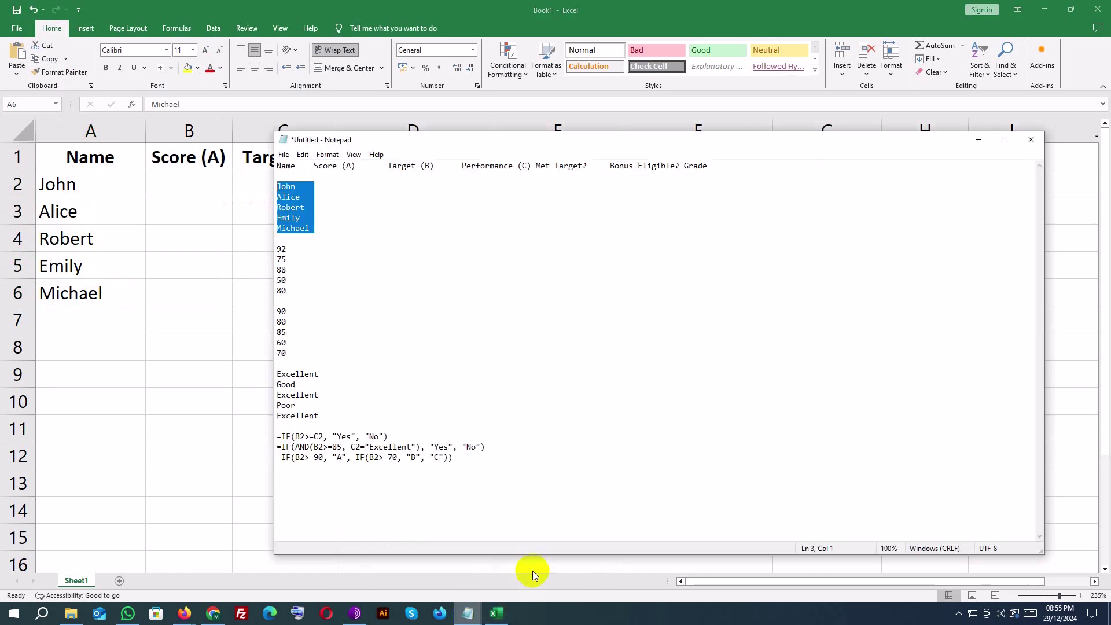
drag(289, 294, 266, 250)
click(190, 182)
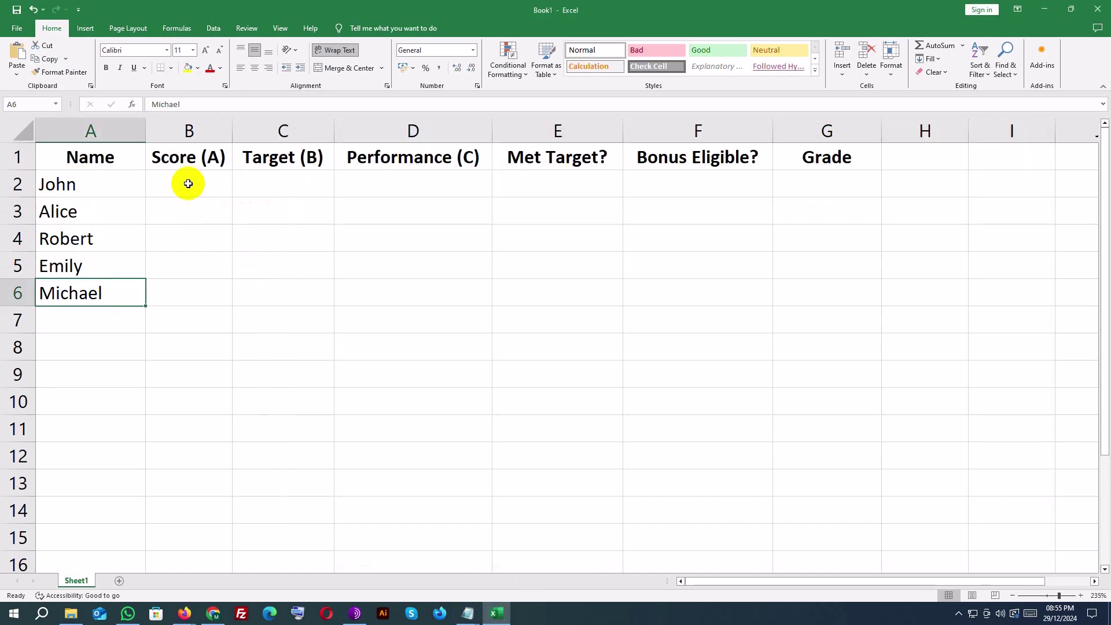
click(188, 183)
key(ctrl+v)
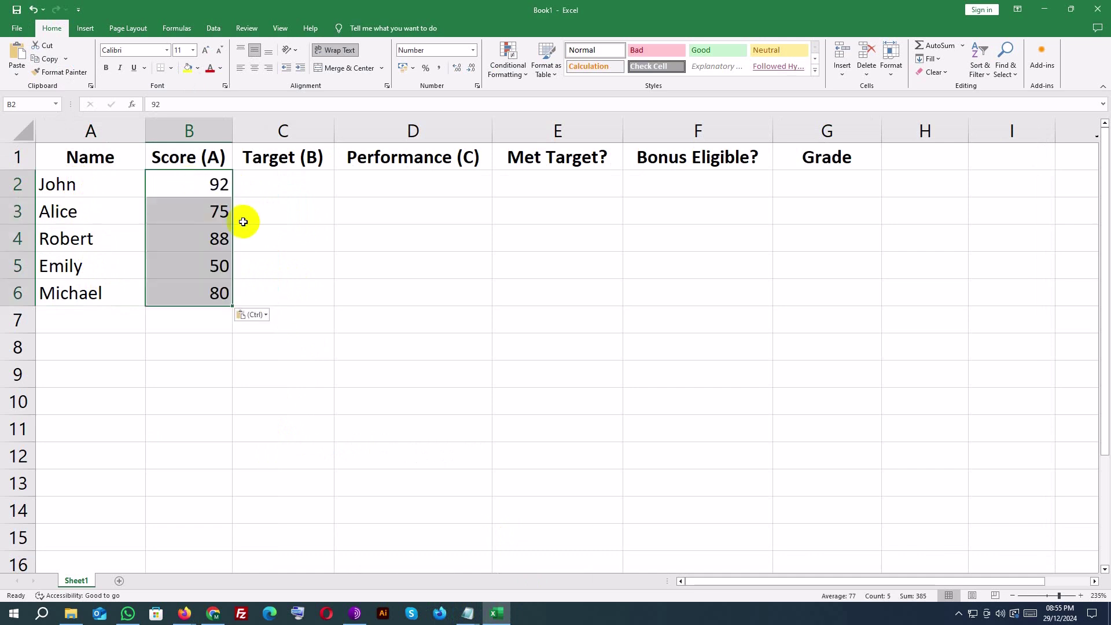
click(201, 188)
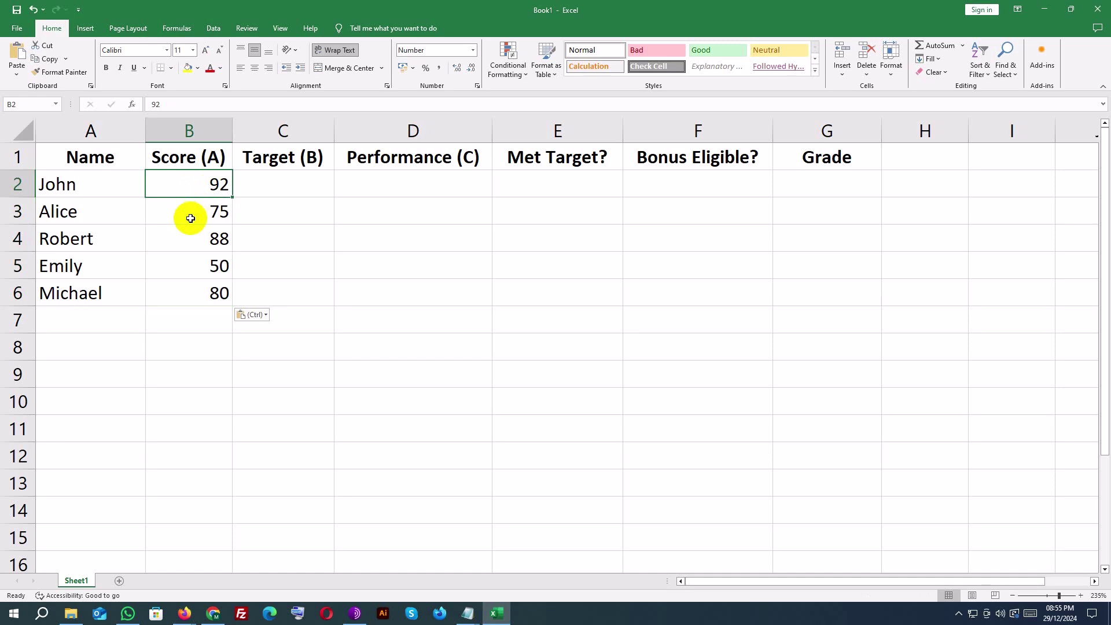
click(191, 218)
click(191, 239)
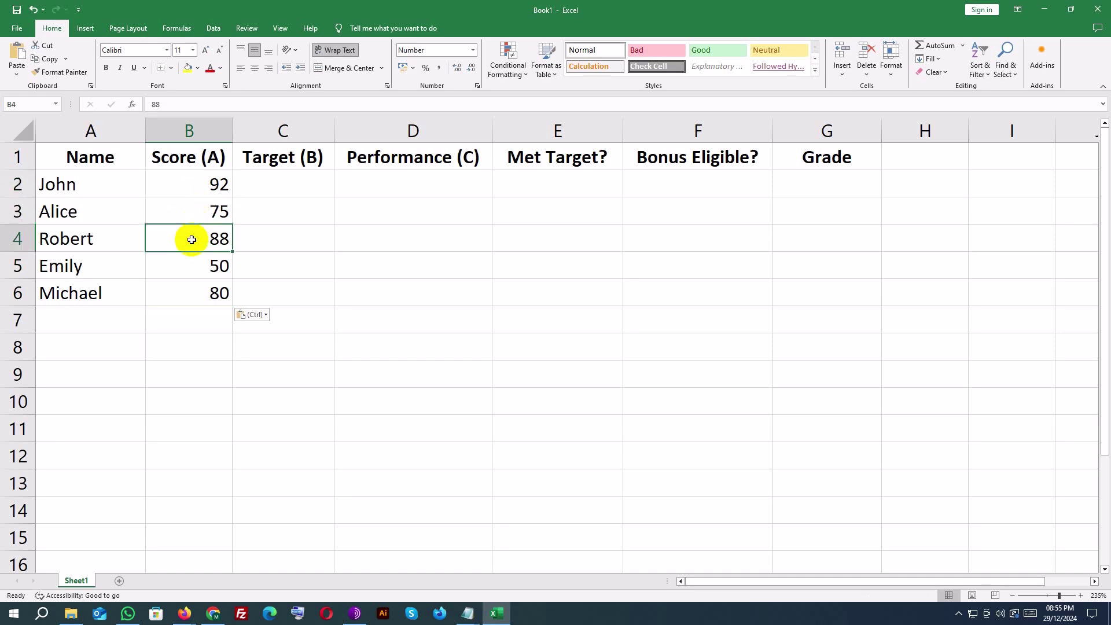
click(194, 265)
click(192, 293)
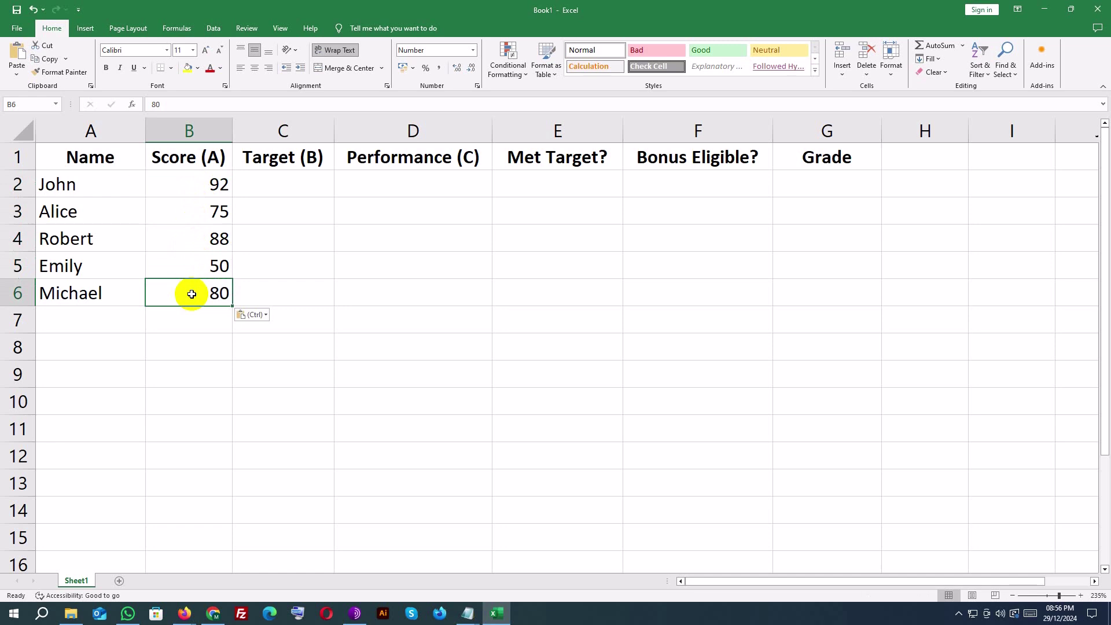
Copy the targets 90, 80, 85, 60 and 70 from Notepad into C2:C6 of the Excel sheet, under Target (B).
click(467, 612)
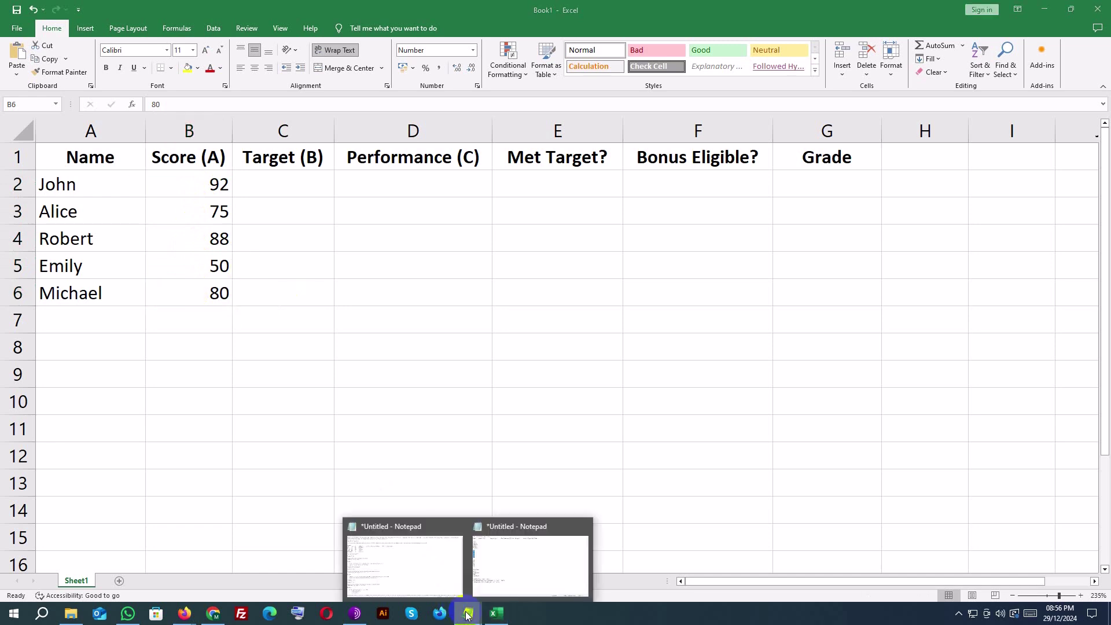
click(492, 573)
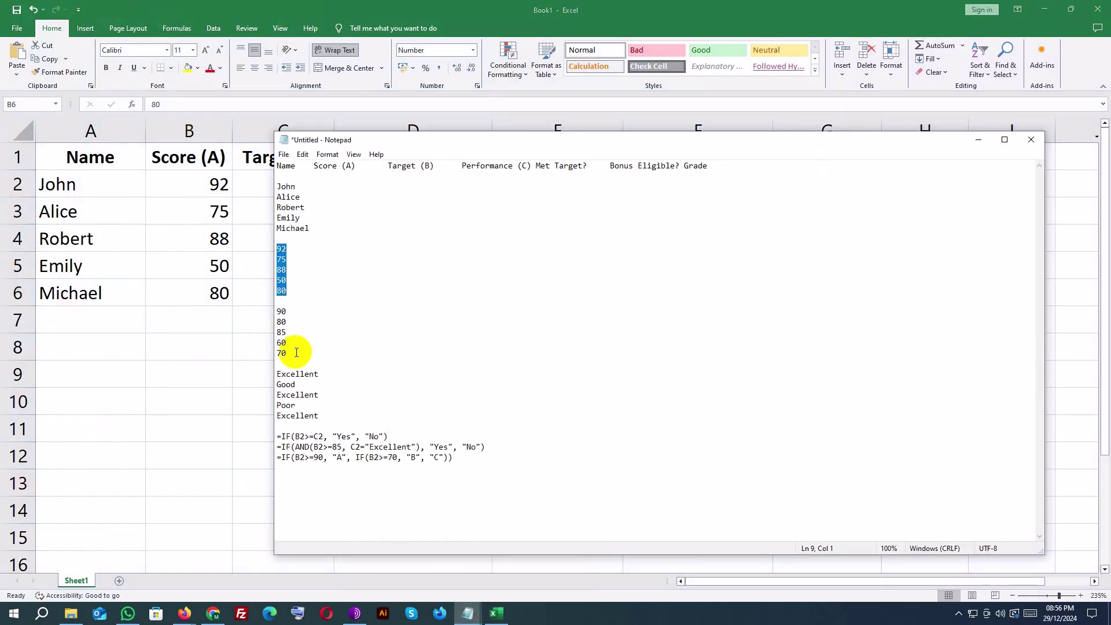
drag(296, 353, 257, 317)
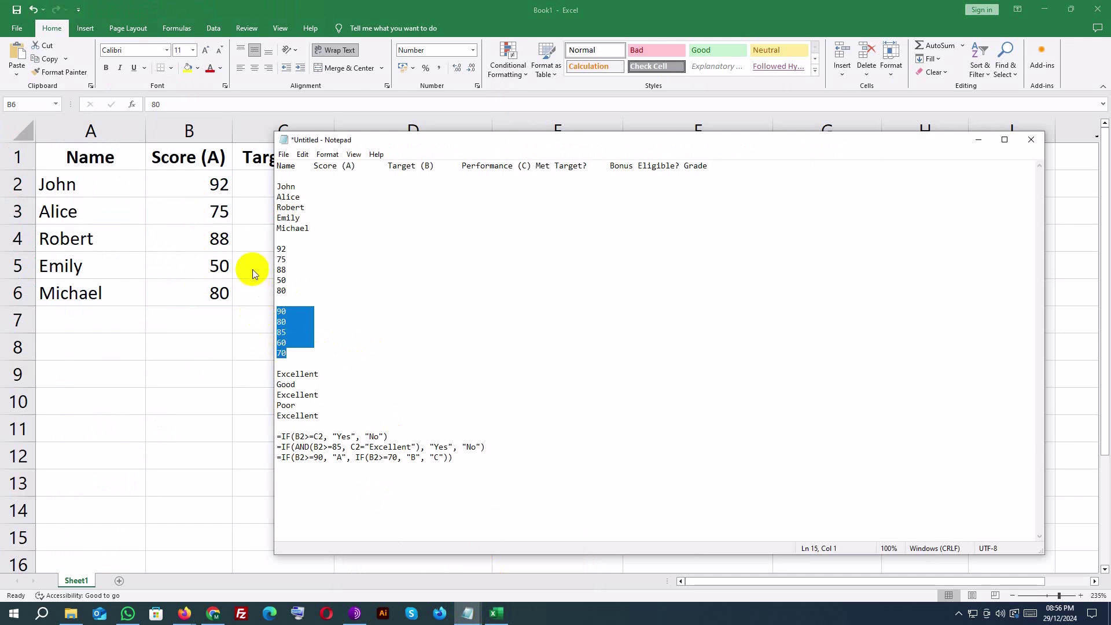
click(241, 186)
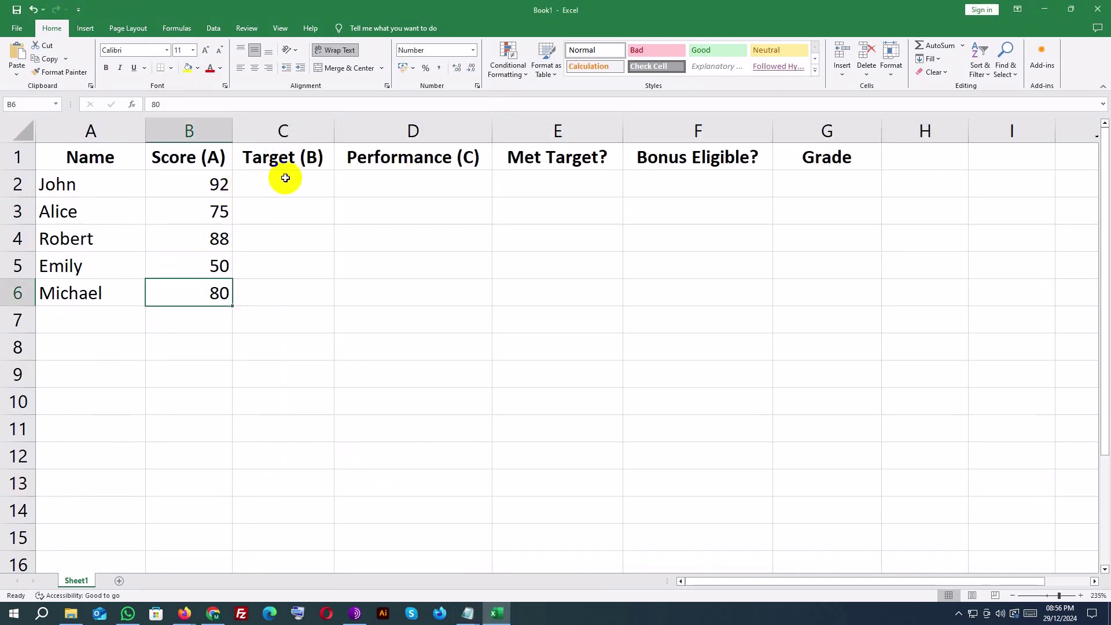
click(285, 179)
key(ctrl+v)
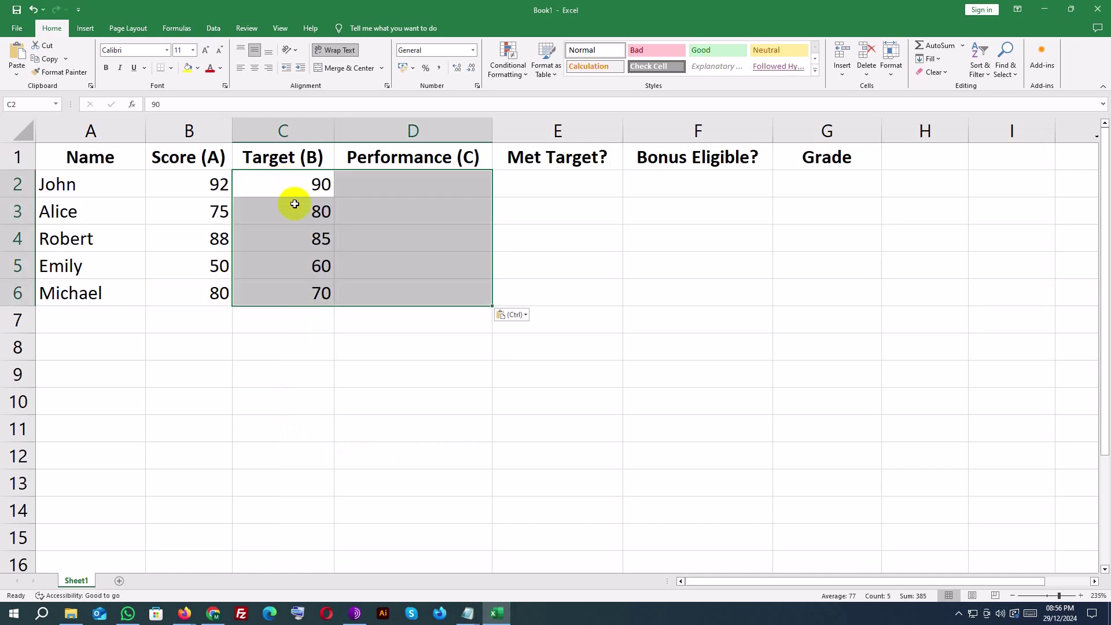
click(297, 179)
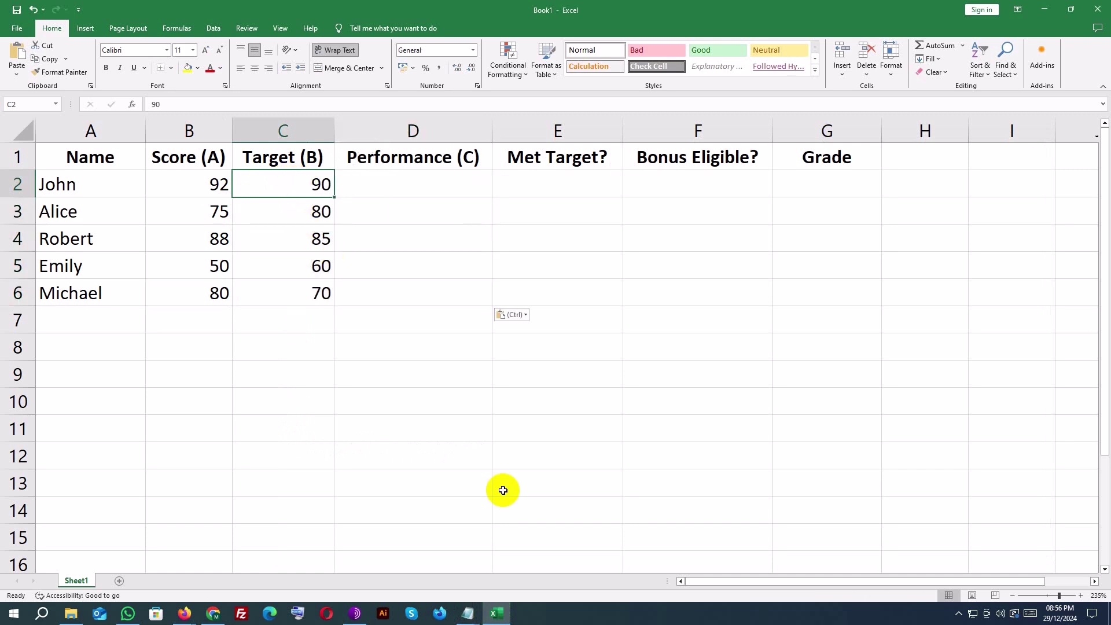
Copy the ratings Excellent, Good, Excellent, Poor, Excellent from Notepad into D2:D6 of the Excel sheet, under Performance (C).
mouse_move(467, 605)
click(489, 555)
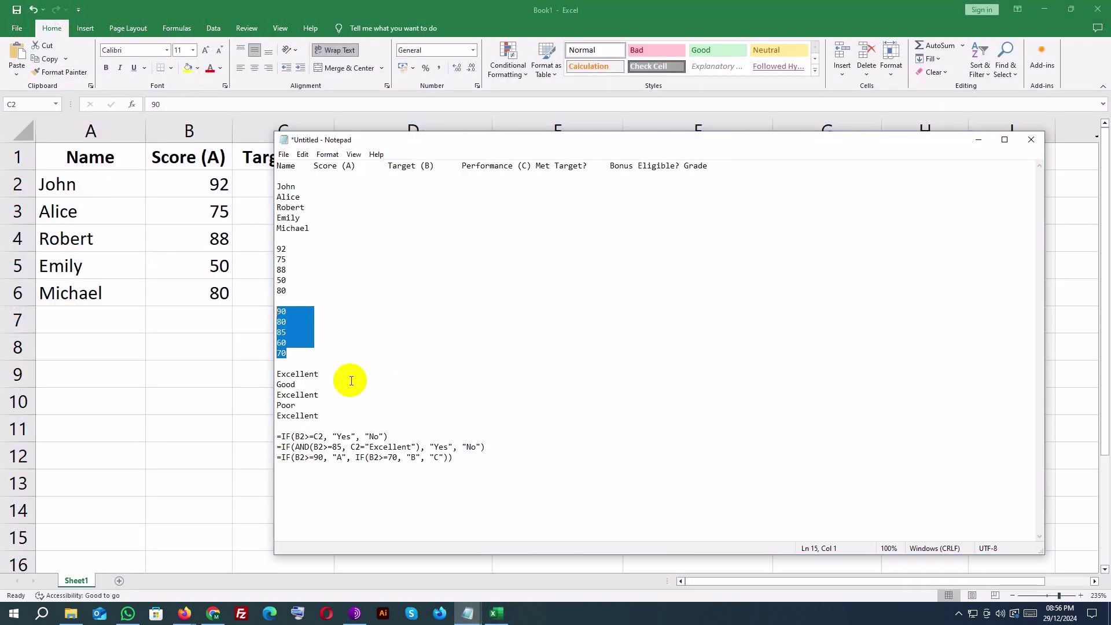
click(344, 385)
drag(330, 415, 248, 376)
key(ctrl+c)
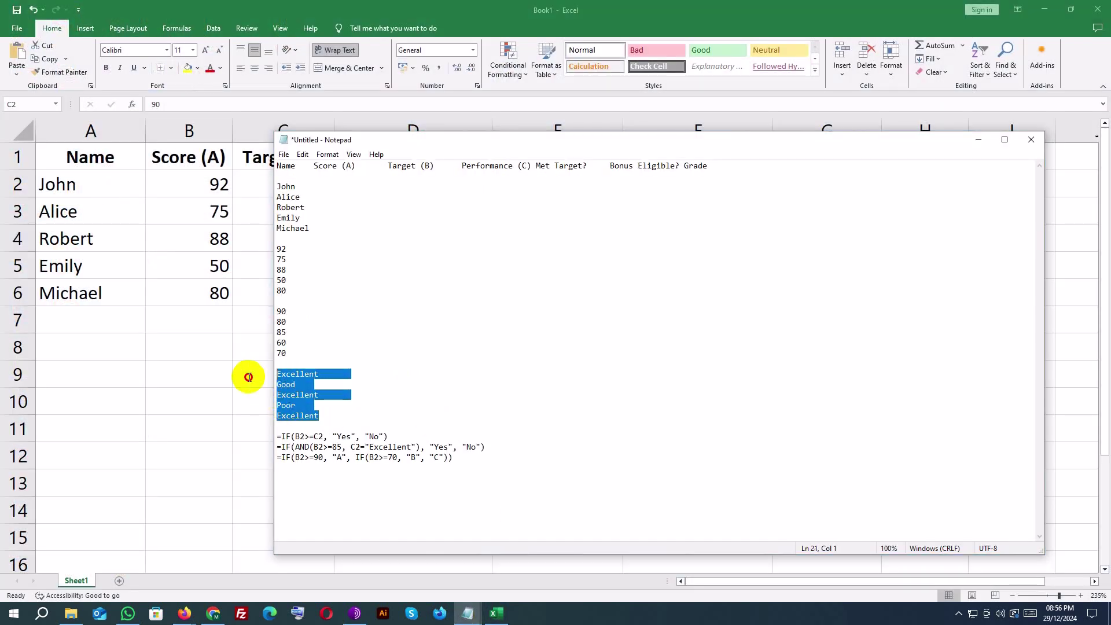
click(252, 345)
click(401, 186)
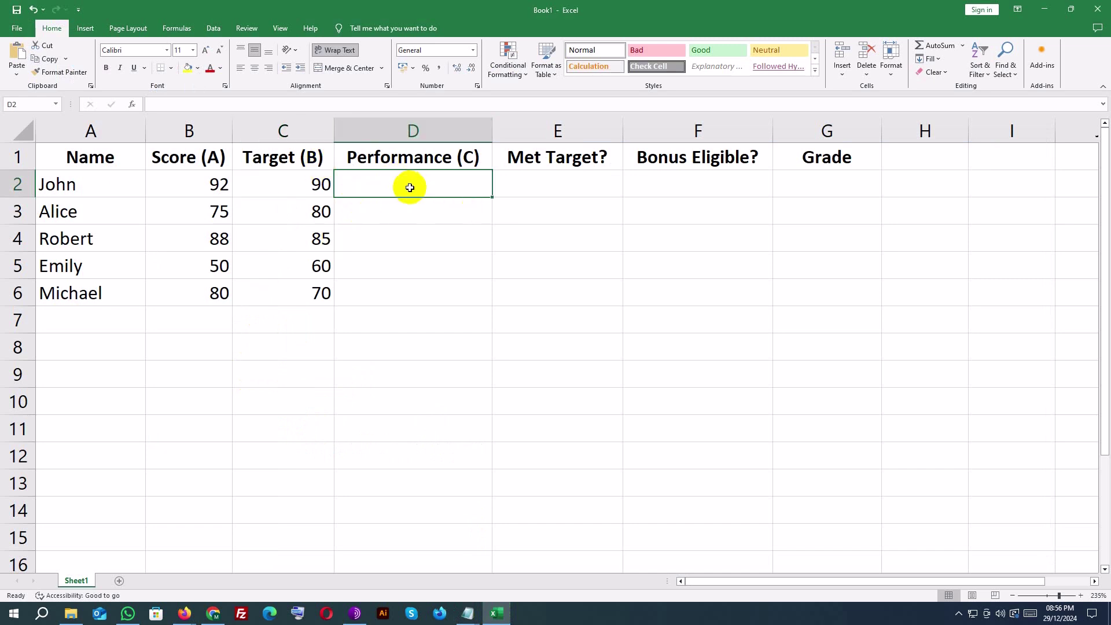
key(ctrl+v)
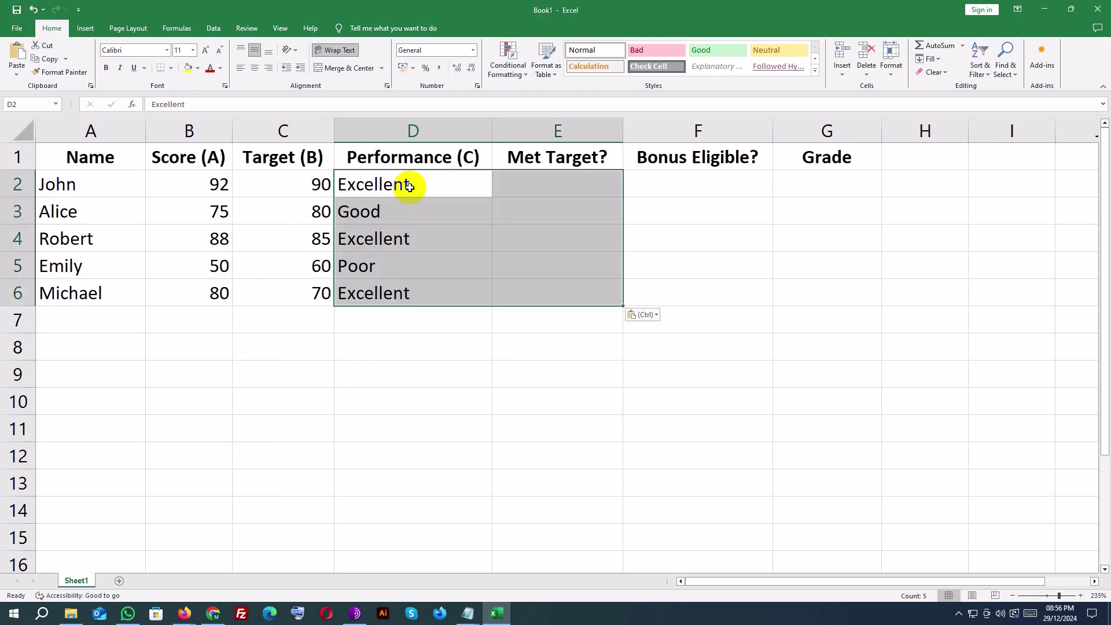
Review the entered performance ratings in D2:D4, the scores in B2:B6 and the first target in C2.
click(426, 200)
click(432, 185)
click(432, 210)
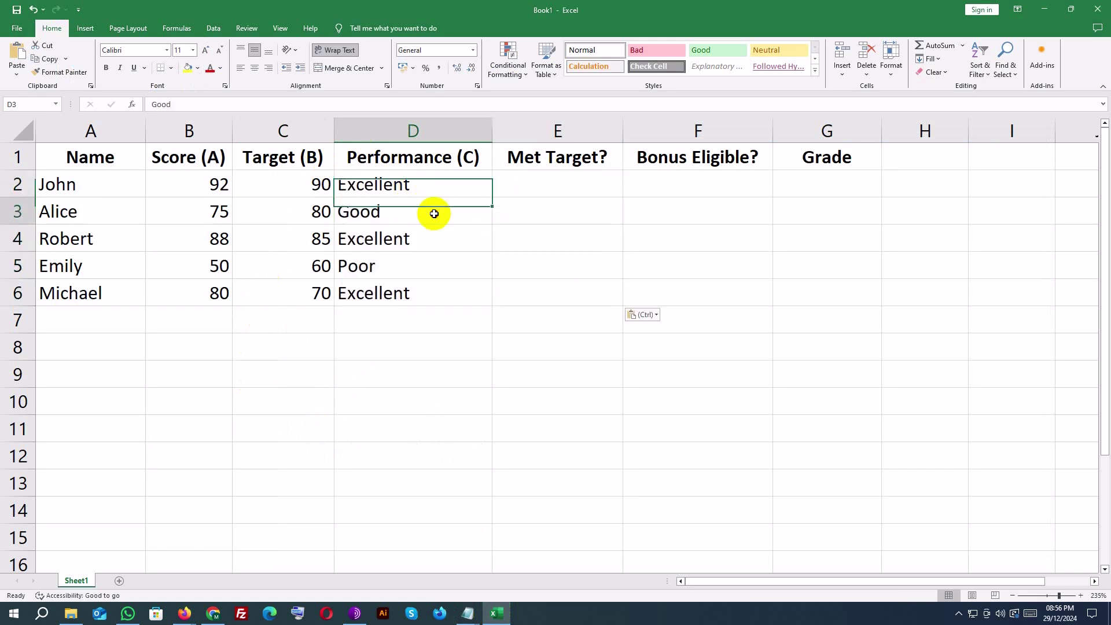
click(434, 236)
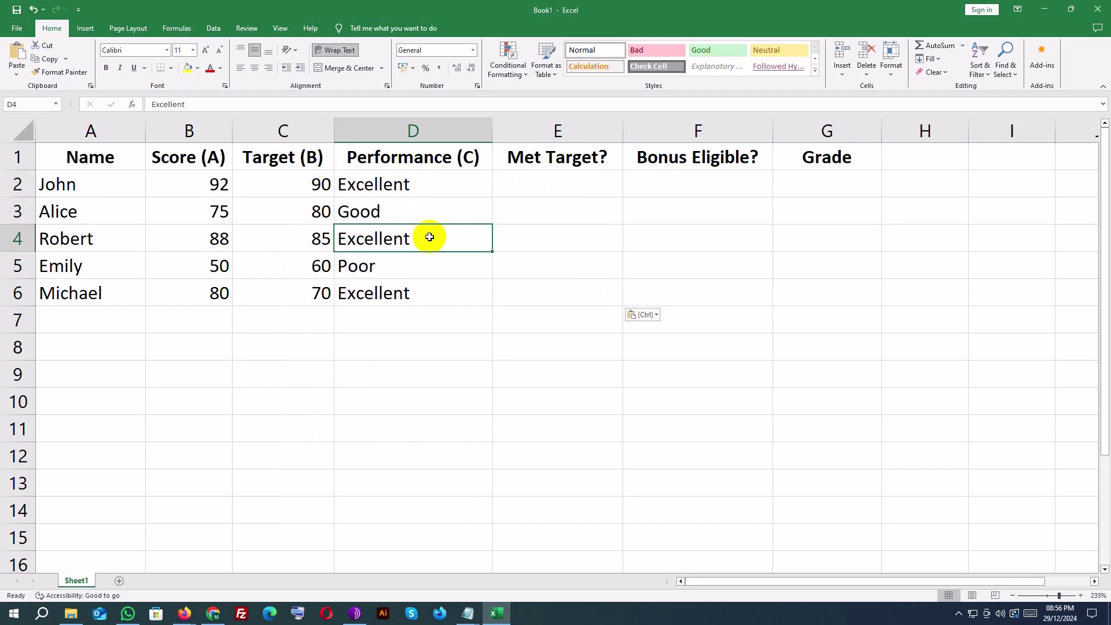
click(186, 184)
click(183, 213)
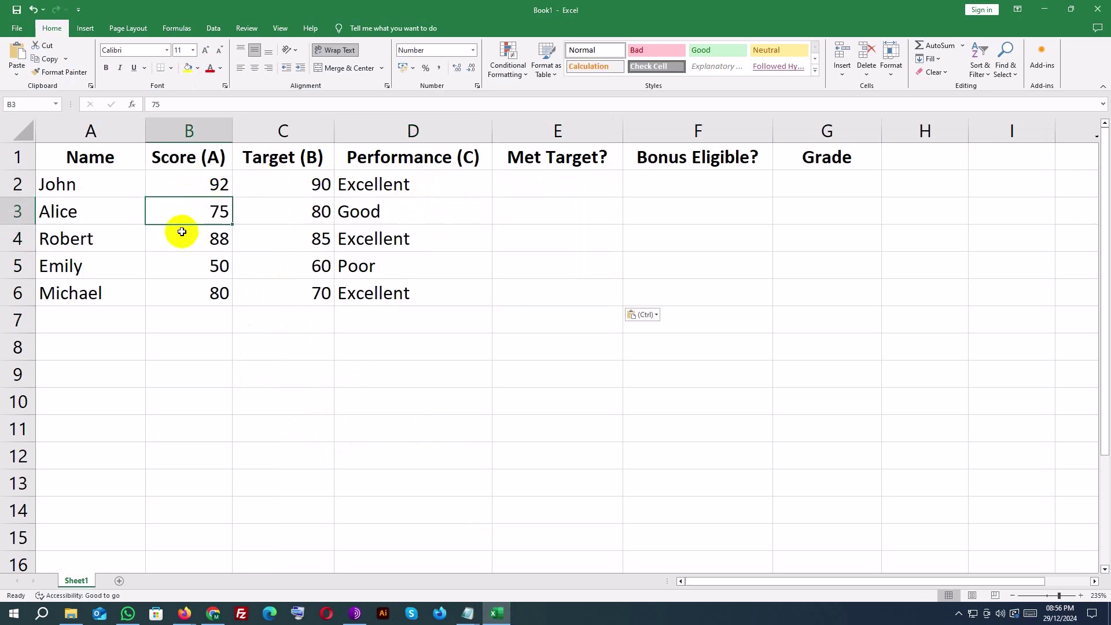
click(182, 234)
click(179, 266)
click(179, 292)
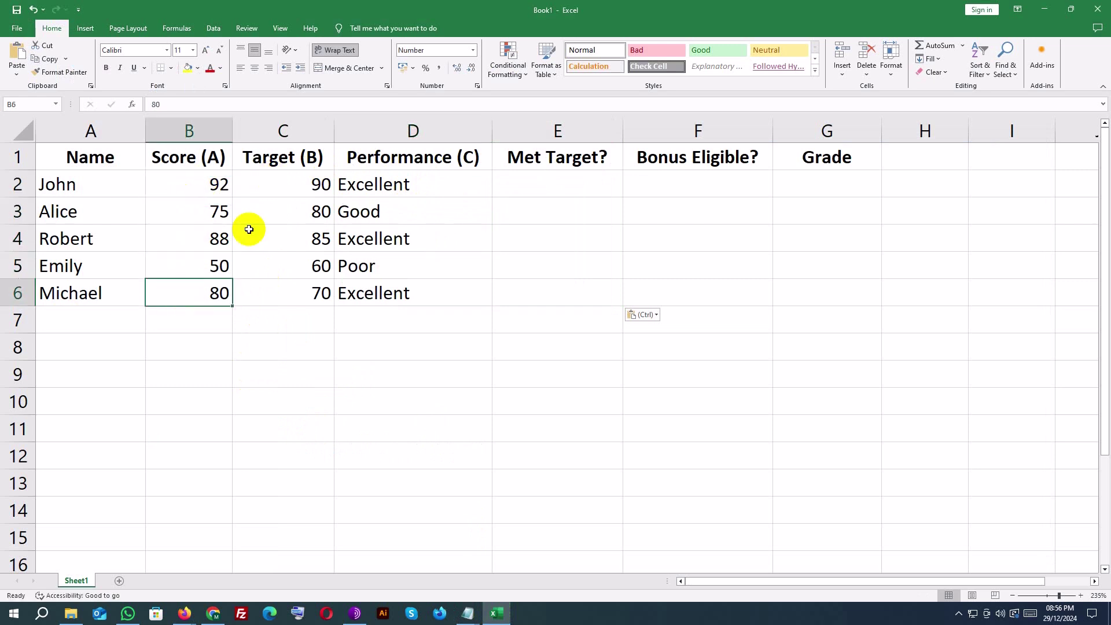
click(293, 182)
Copy the formula =IF(B2>=C2, "Yes", "No") from Notepad into E2 of the Excel sheet, under Met Target?
click(520, 188)
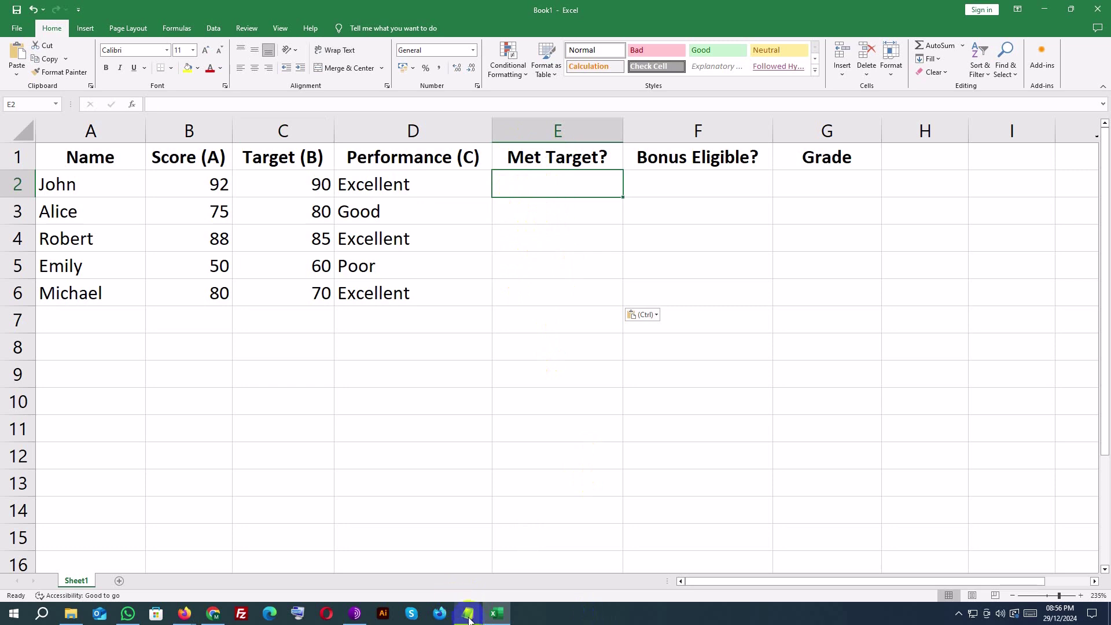
click(520, 162)
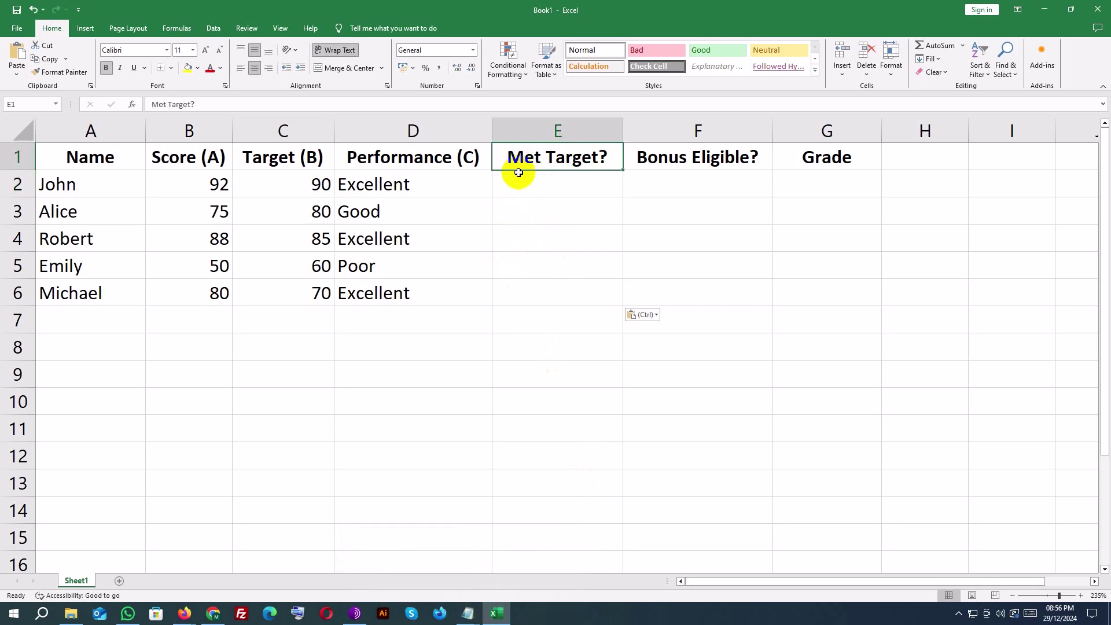
click(519, 188)
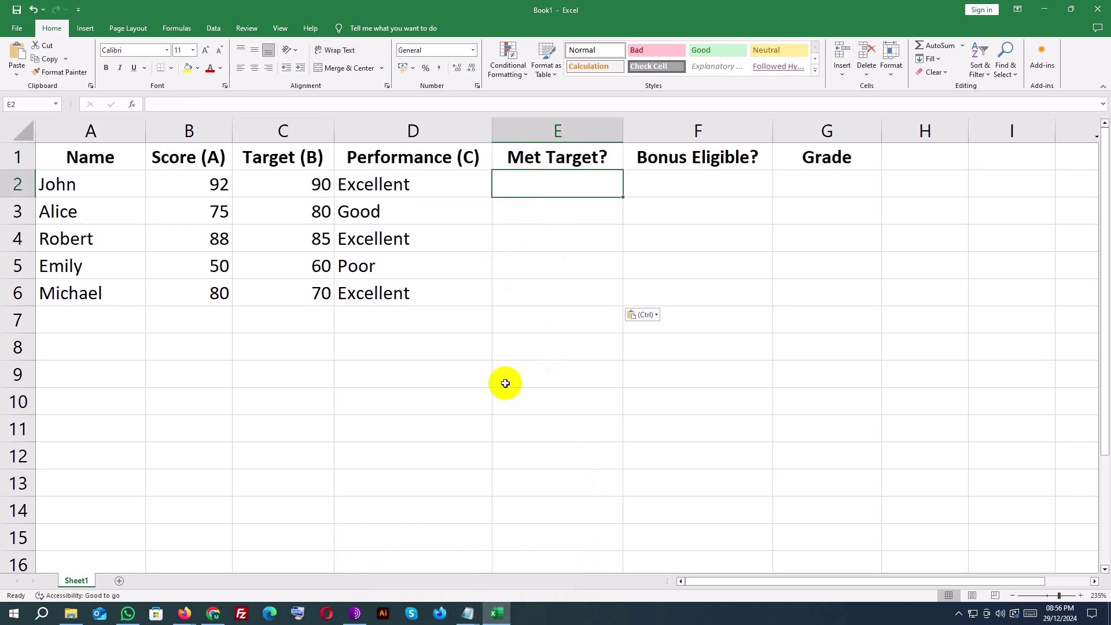
mouse_move(469, 611)
click(477, 585)
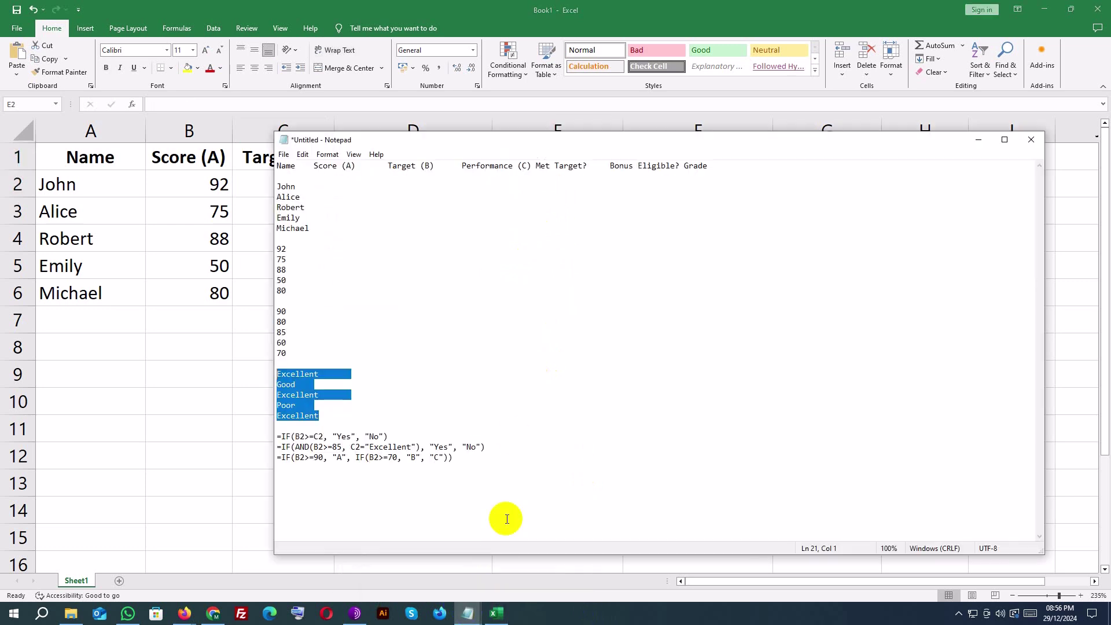
click(378, 382)
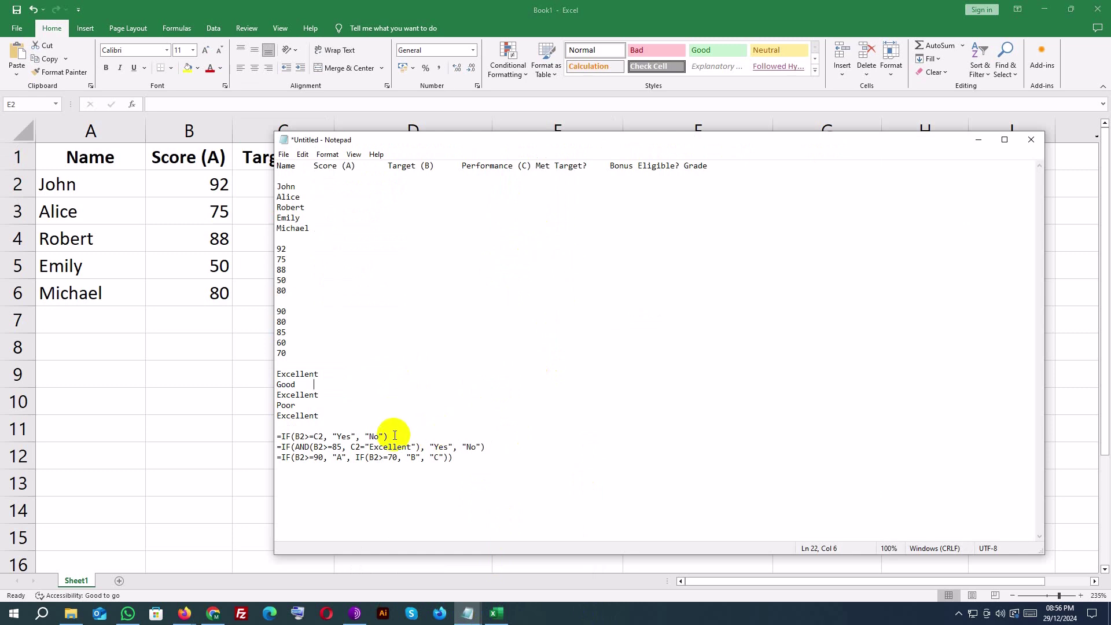
drag(388, 437, 249, 439)
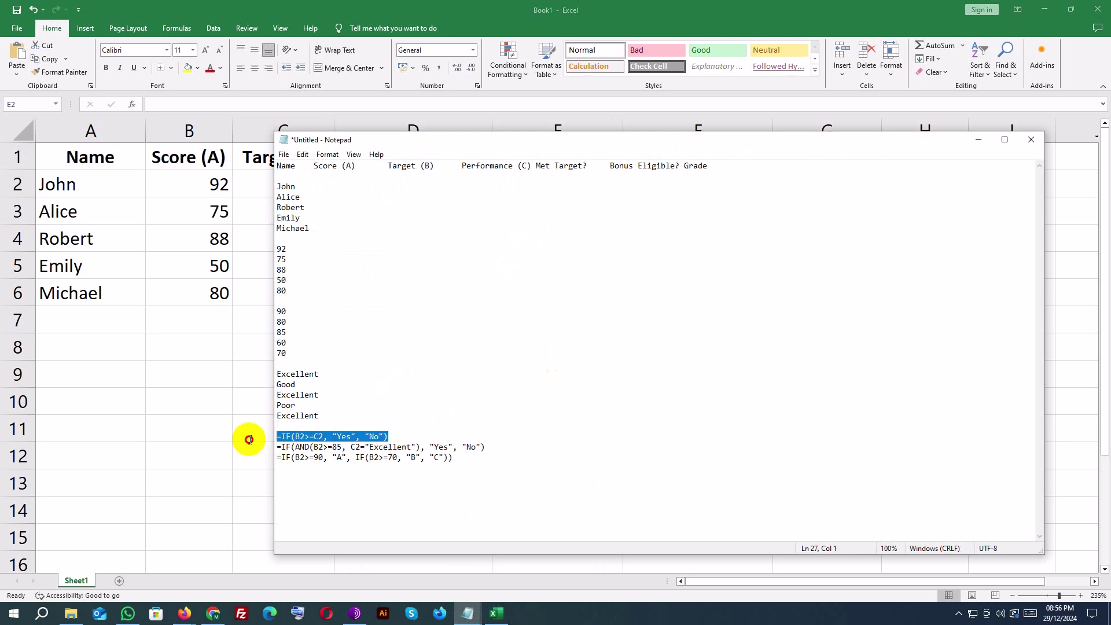
click(976, 142)
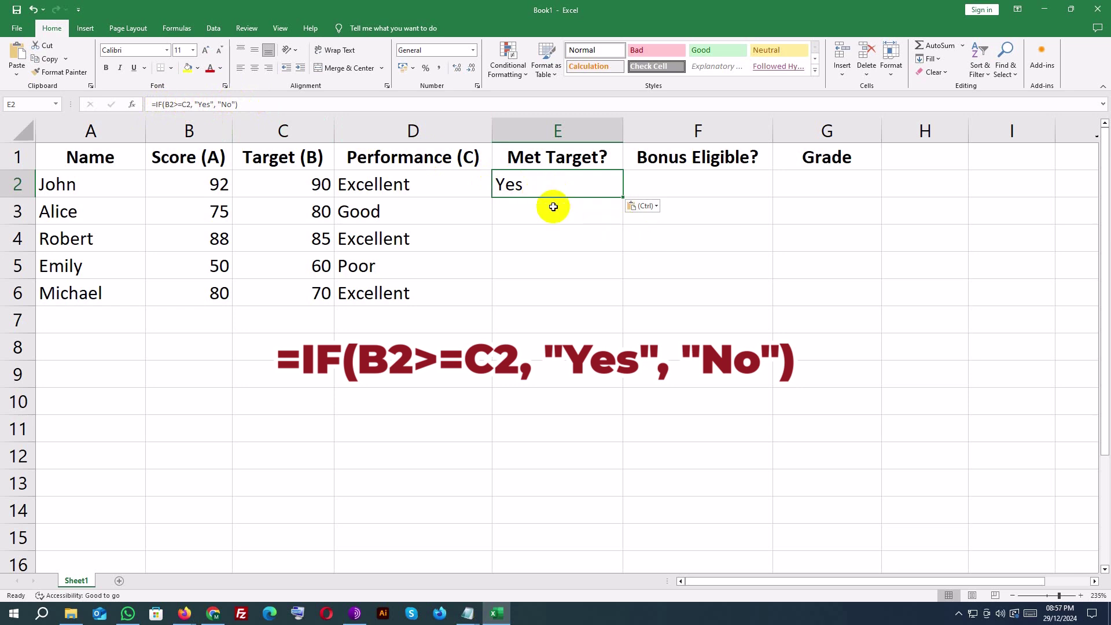
Fill the Met Target? formula from E2 down through E6.
click(551, 227)
click(540, 182)
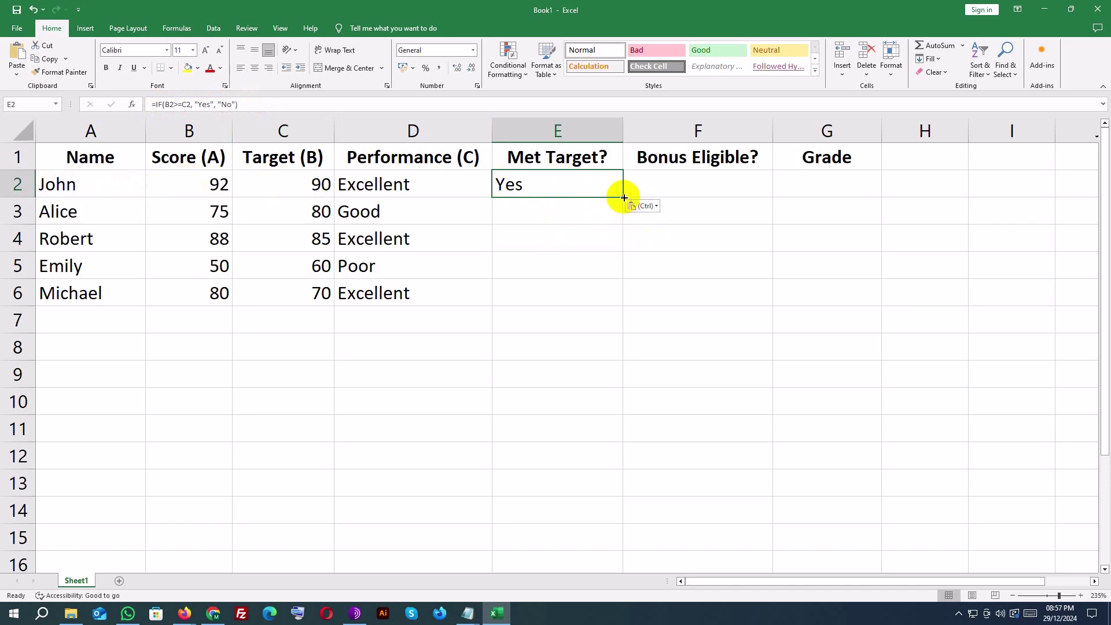
drag(621, 197, 607, 298)
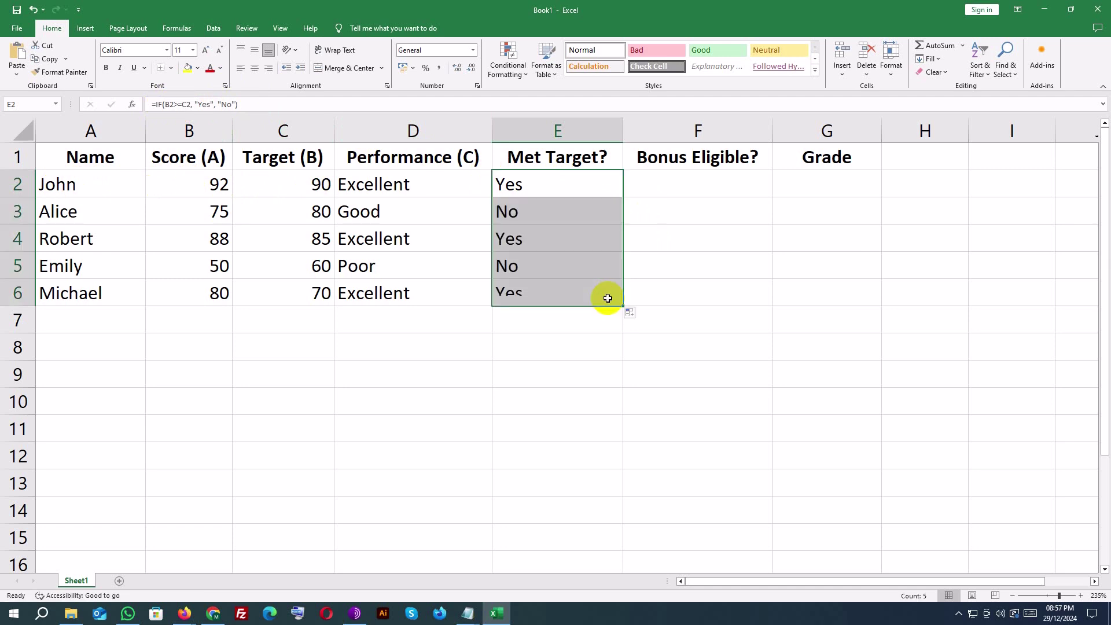
Check the Met Target? results in rows 3, 5 and 6 against each employee's score and target.
click(554, 223)
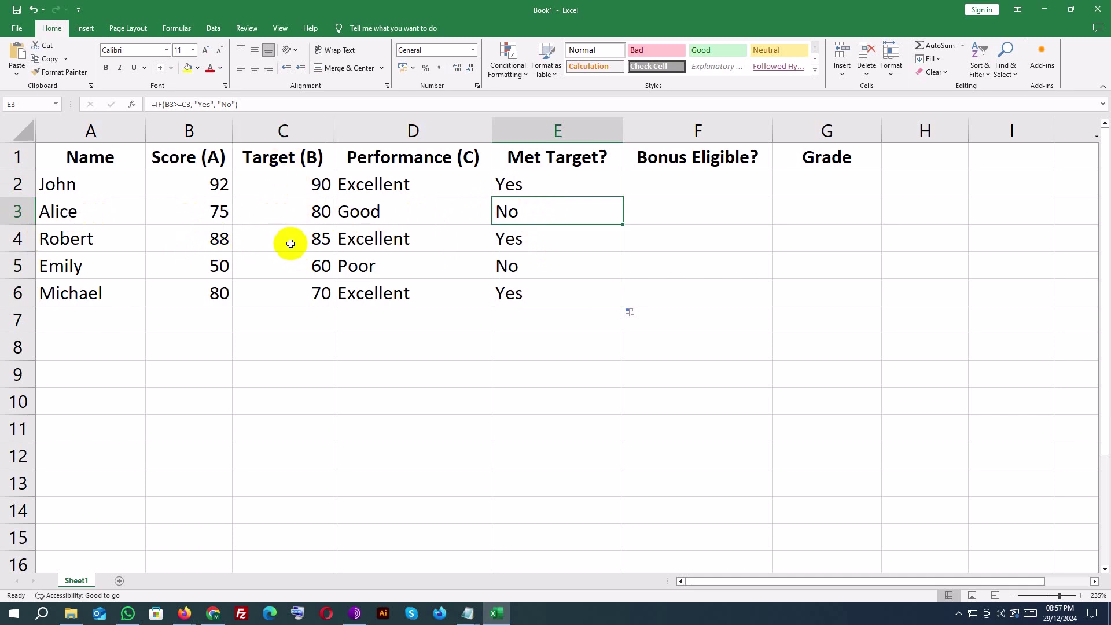
click(70, 262)
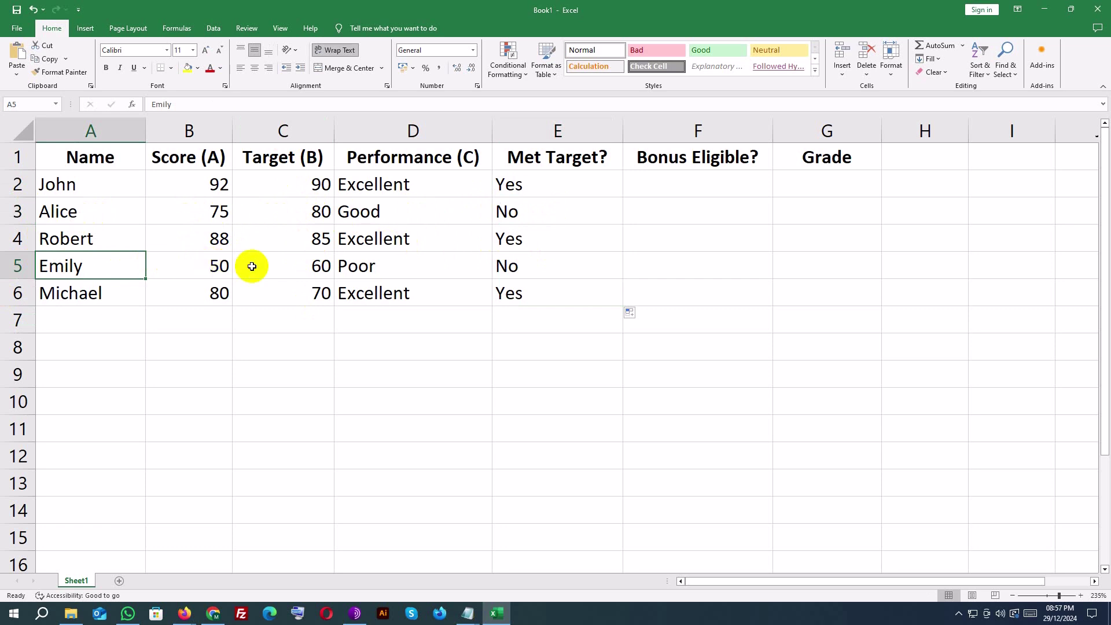
click(506, 276)
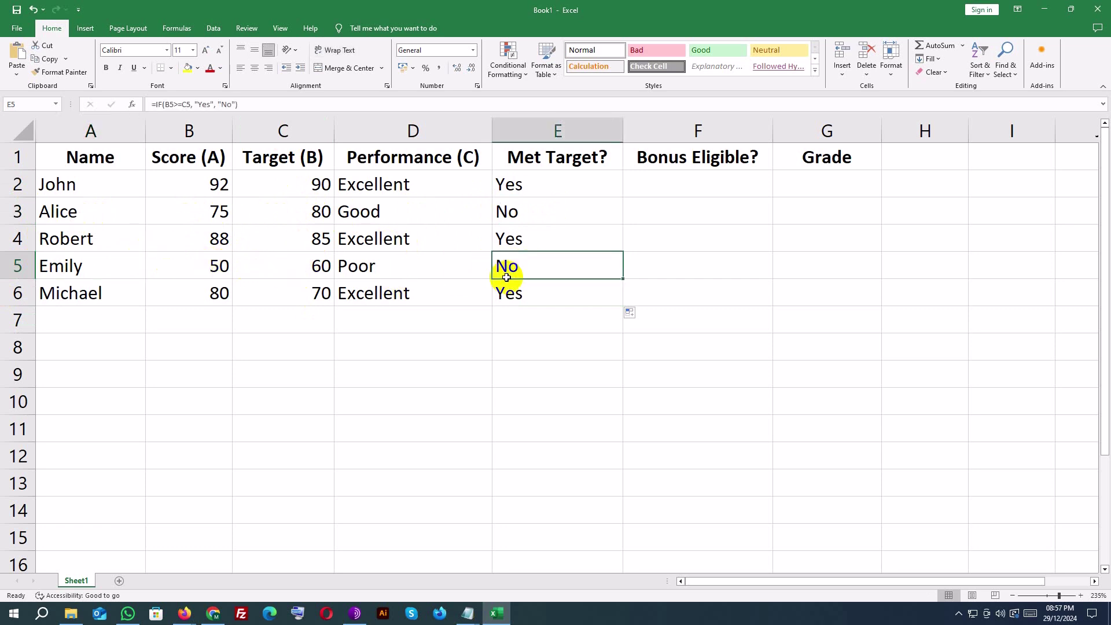
click(69, 293)
click(218, 293)
click(318, 299)
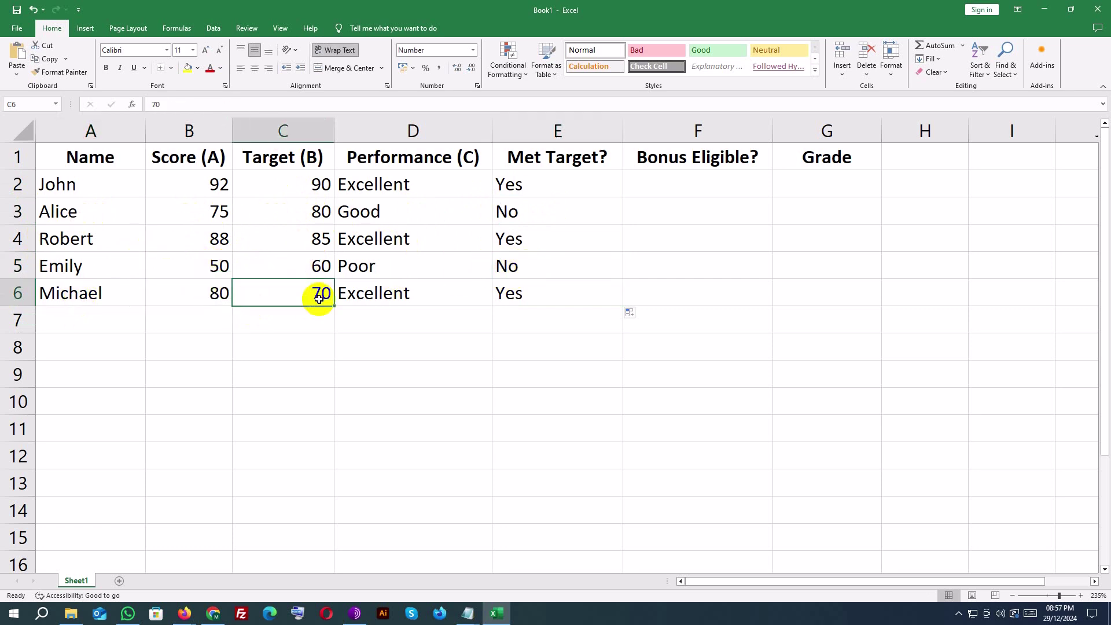
click(524, 297)
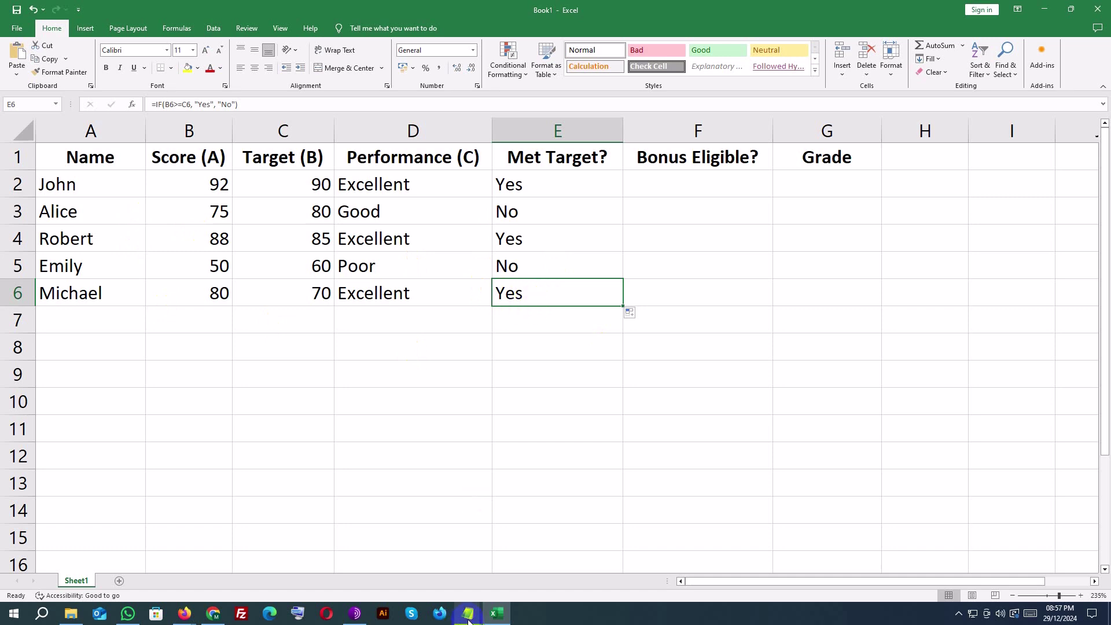
Copy =IF(AND(B2>=85, C2="Excellent"), "Yes", "No") from Notepad into F2 of the Excel sheet, under Bonus Eligible?
mouse_move(468, 616)
click(516, 547)
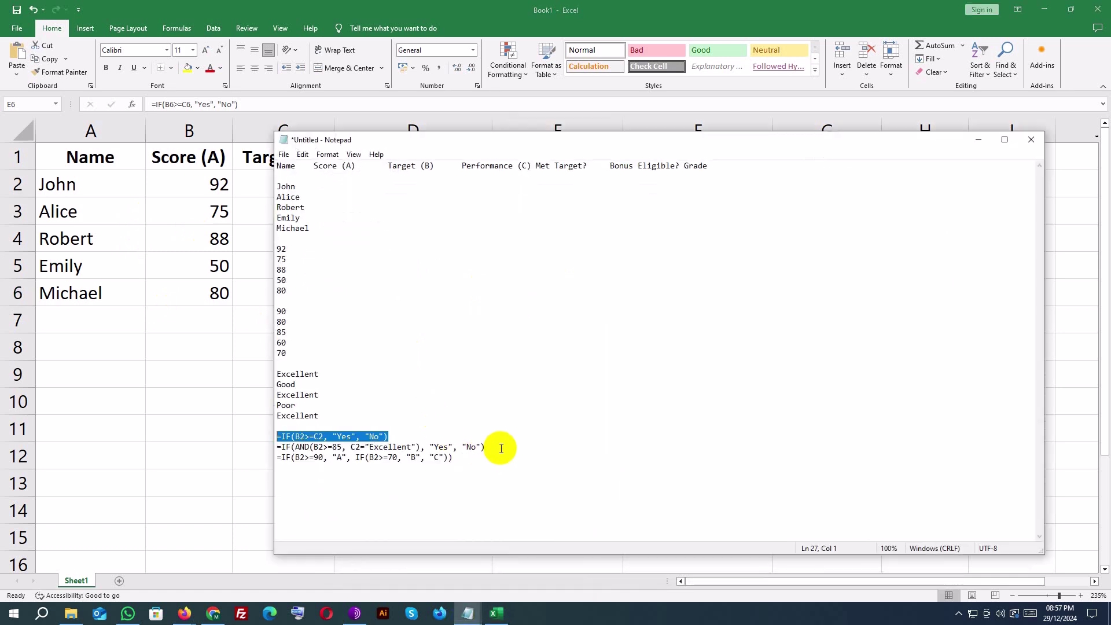
drag(501, 448, 246, 445)
key(ctrl+c)
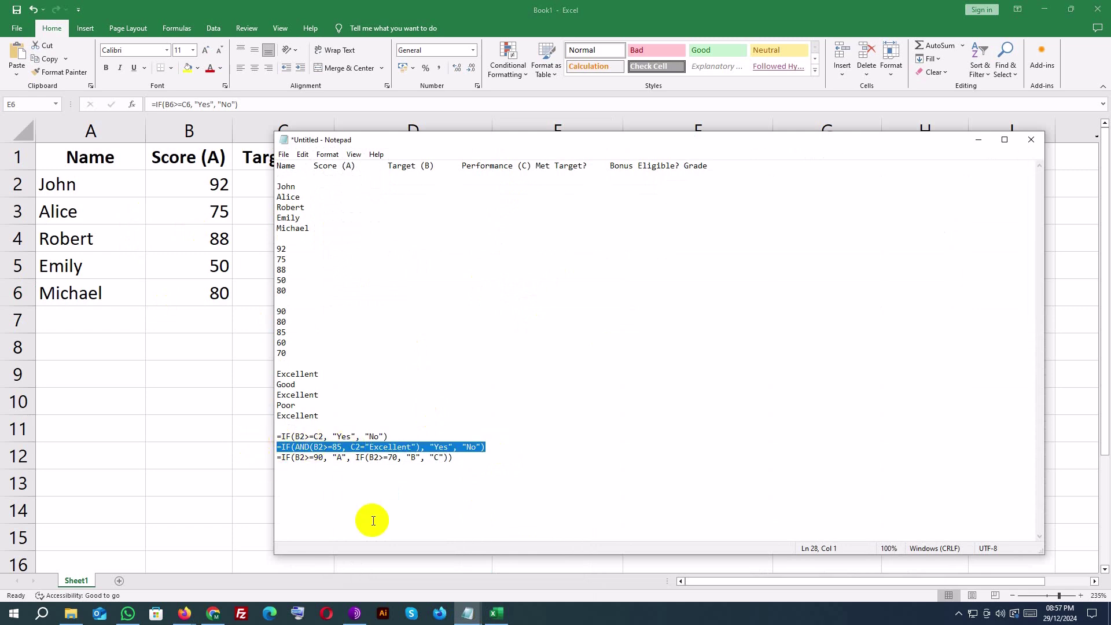
click(498, 615)
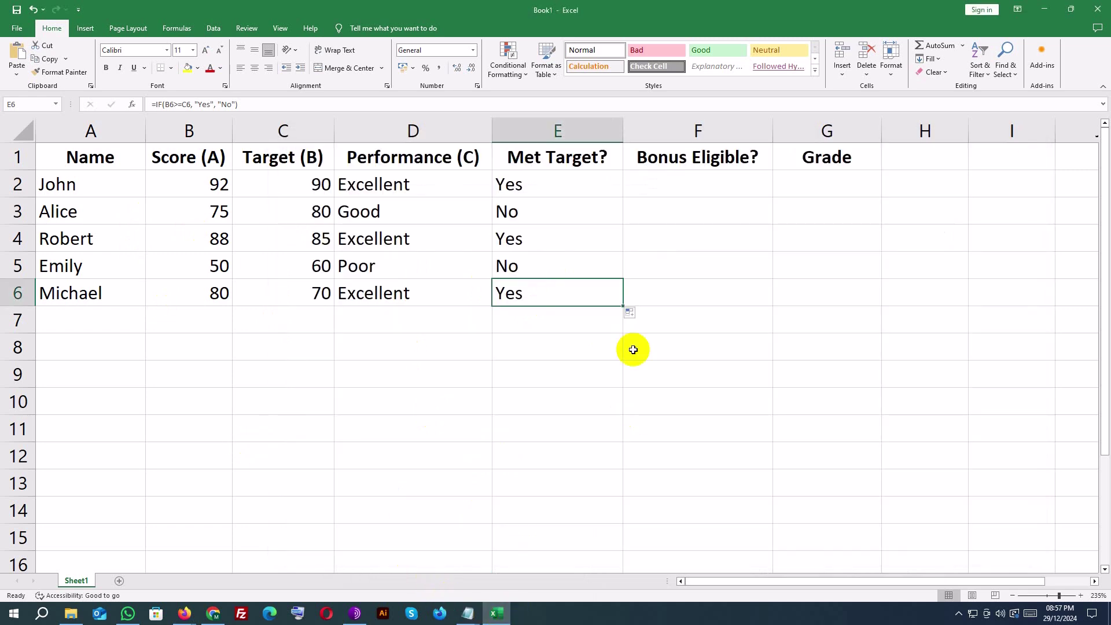
click(695, 159)
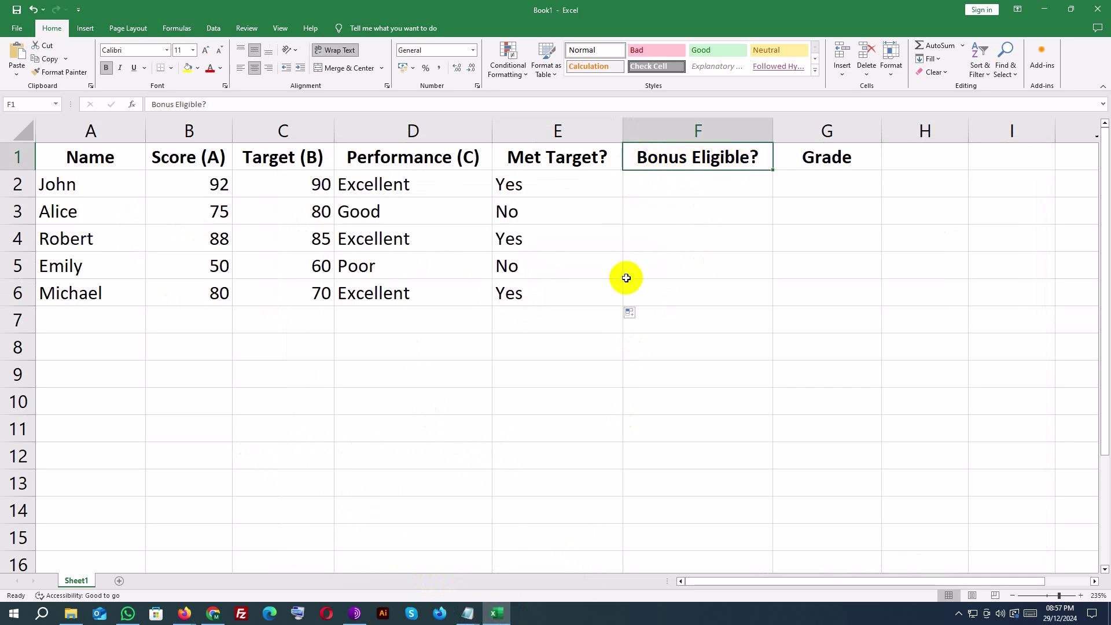
click(663, 190)
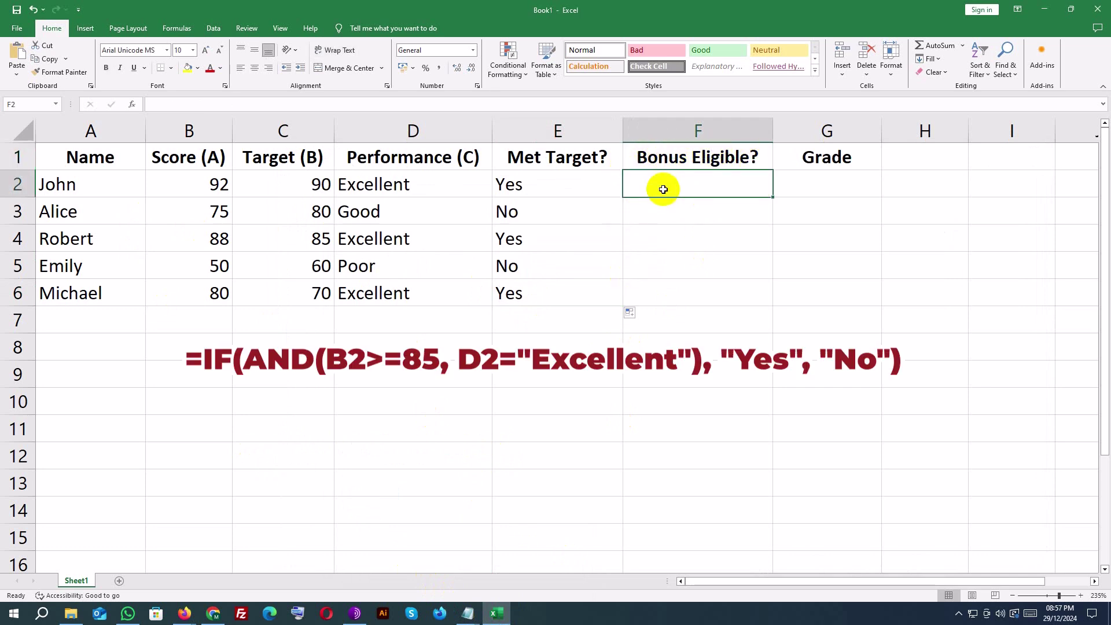
key(ctrl+v)
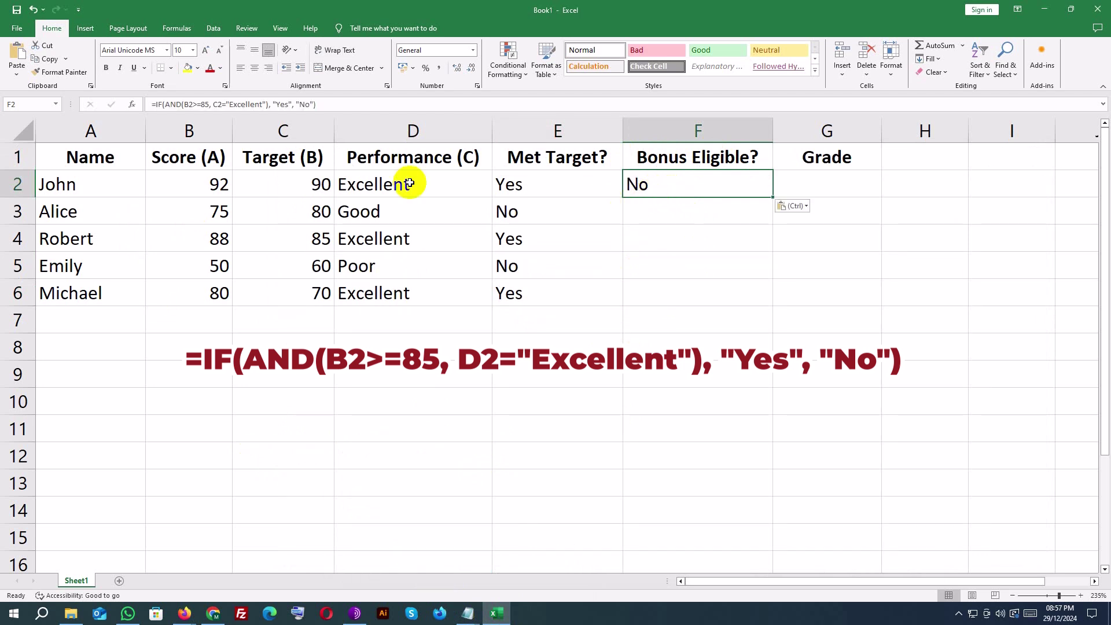
Review the Bonus Eligible? formula in F2 and fill it down through F6.
drag(156, 105, 347, 108)
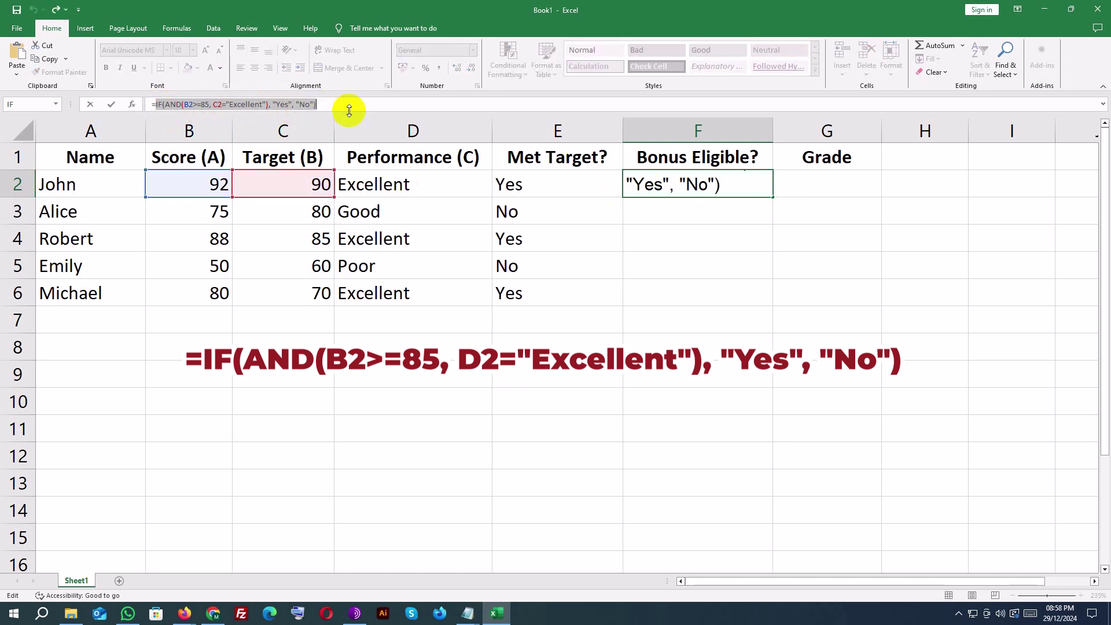
click(760, 191)
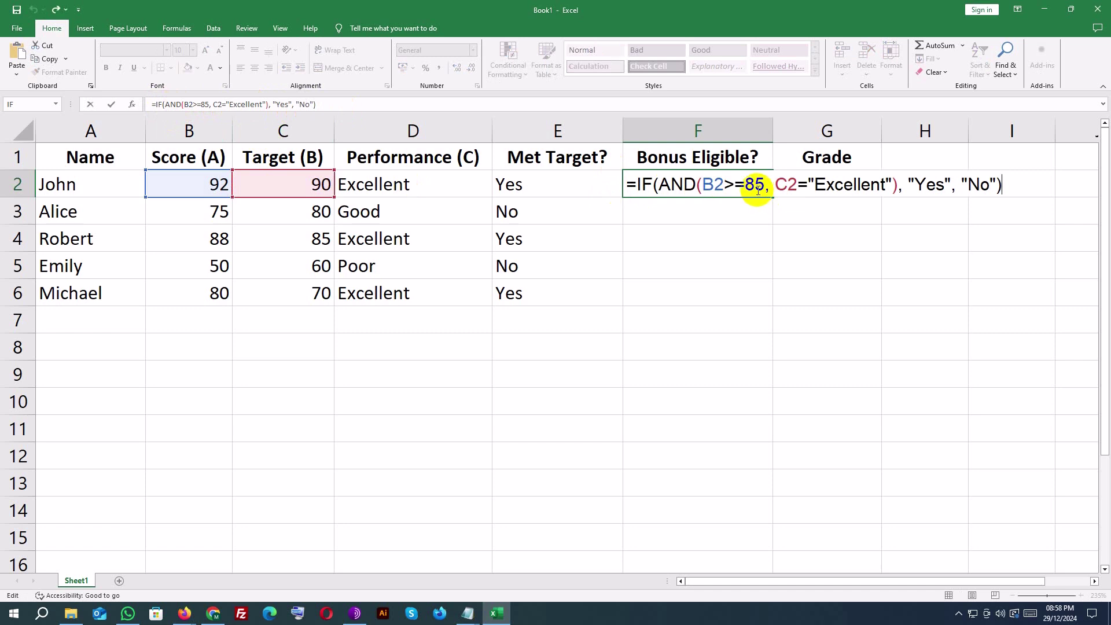
key(Return)
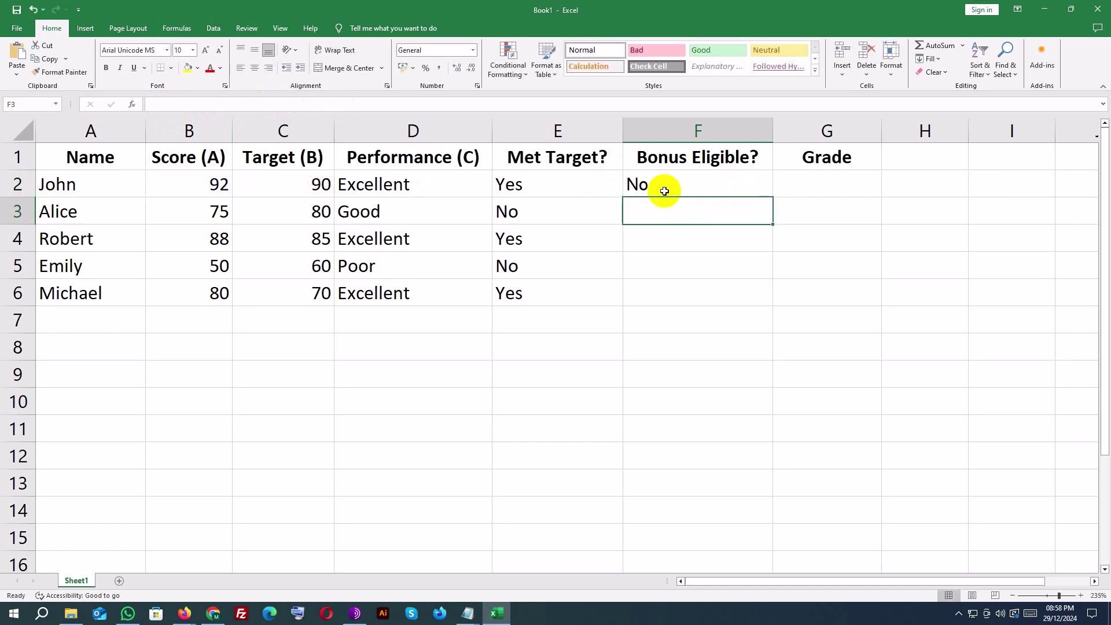
click(734, 186)
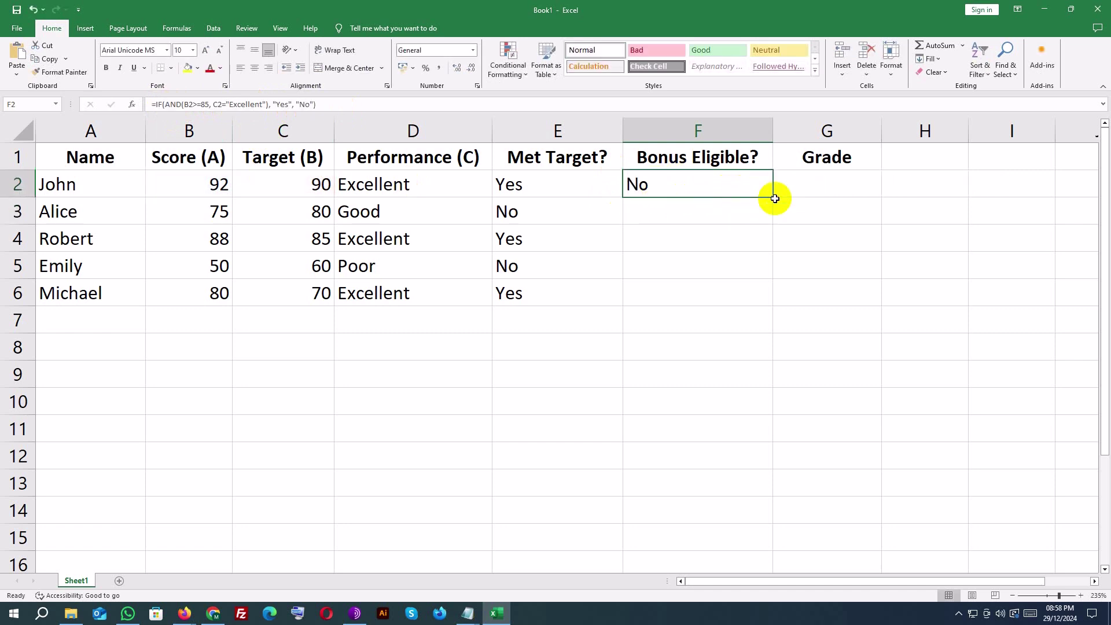
drag(772, 198, 760, 302)
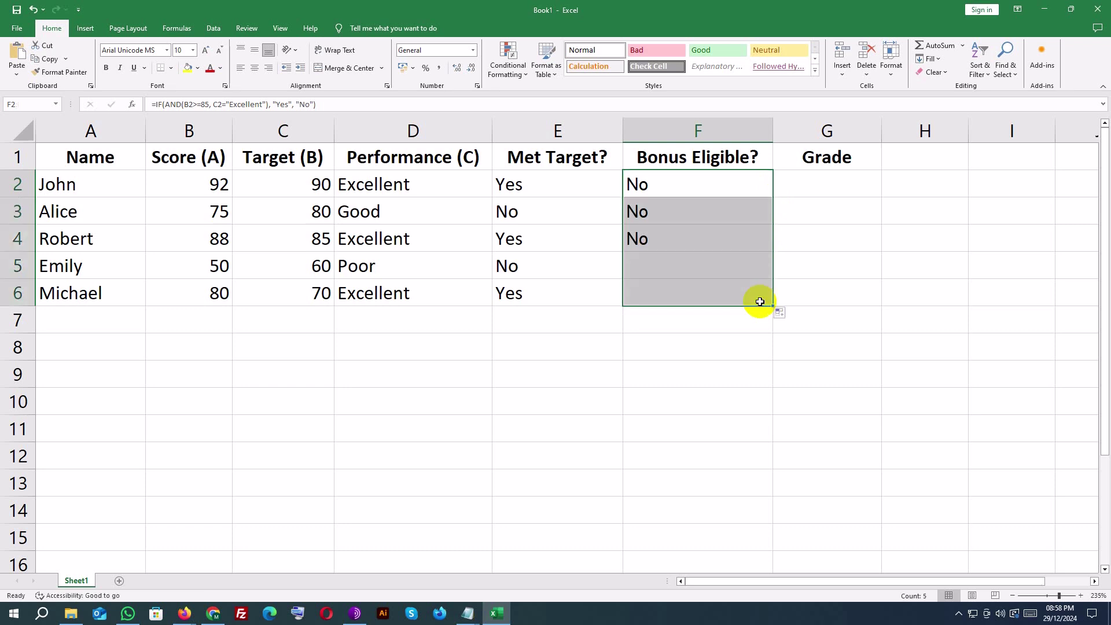
Correct the second AND condition in F2's formula so it tests D2 for "Excellent".
click(672, 184)
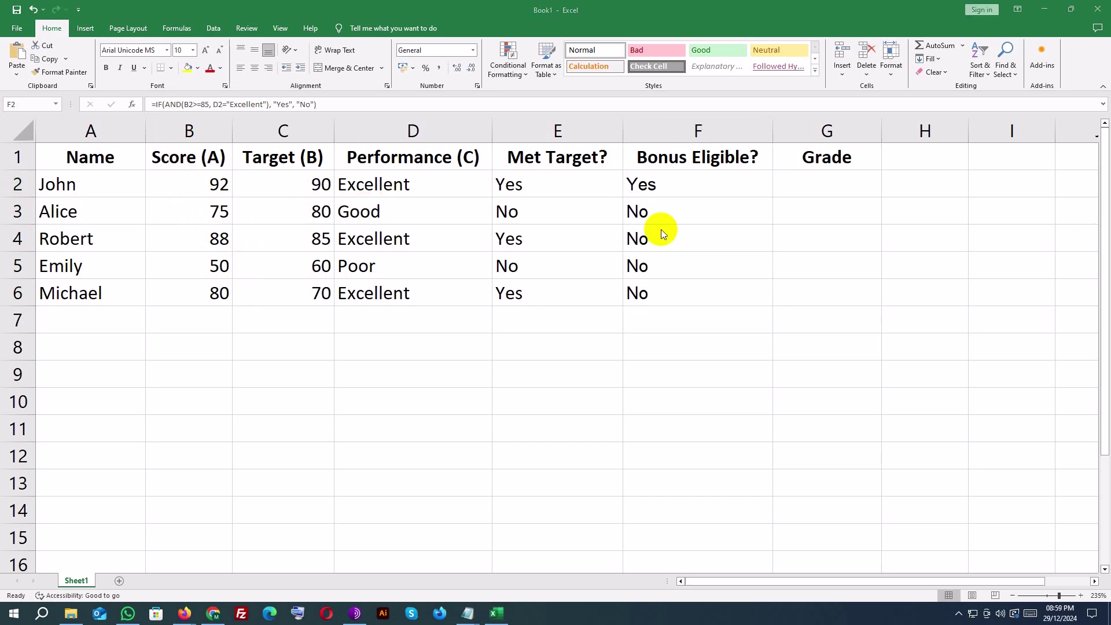
click(675, 183)
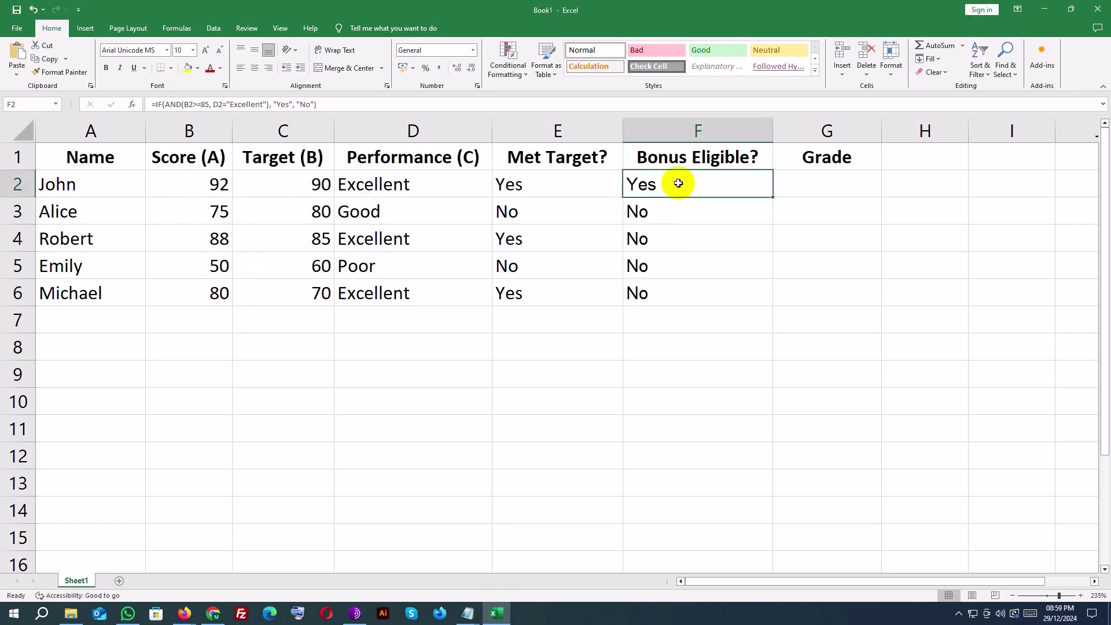
double_click(216, 104)
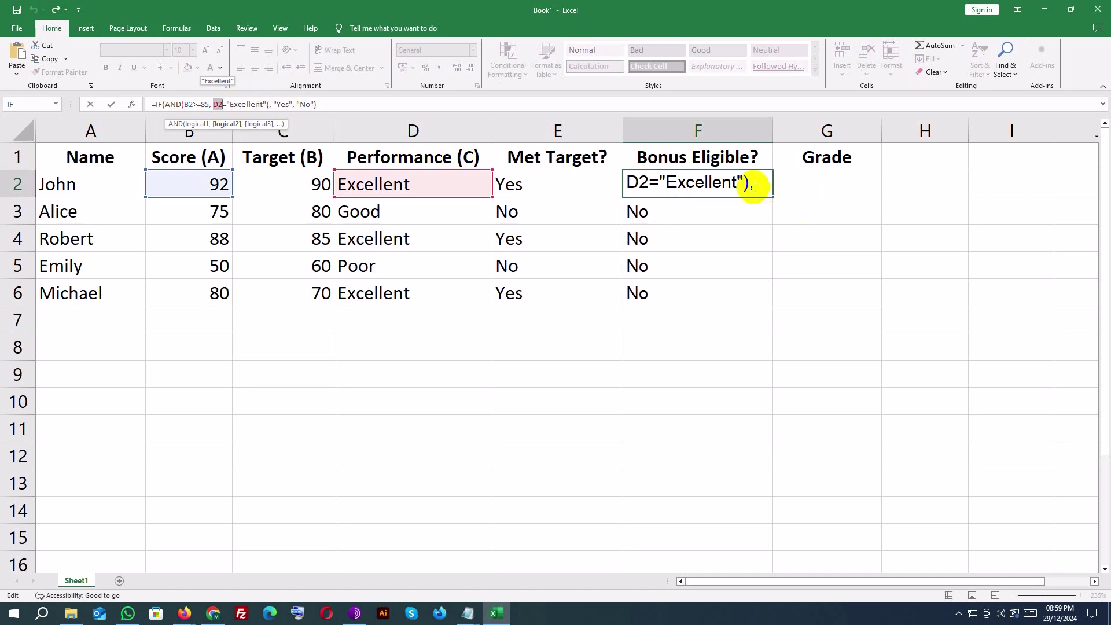
click(664, 213)
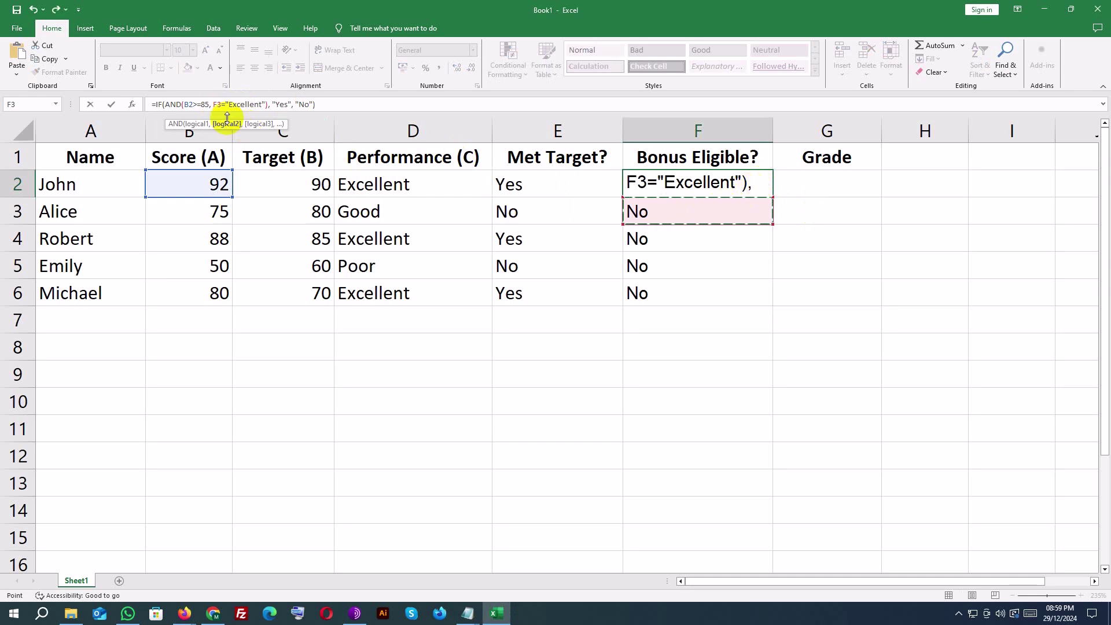
click(665, 243)
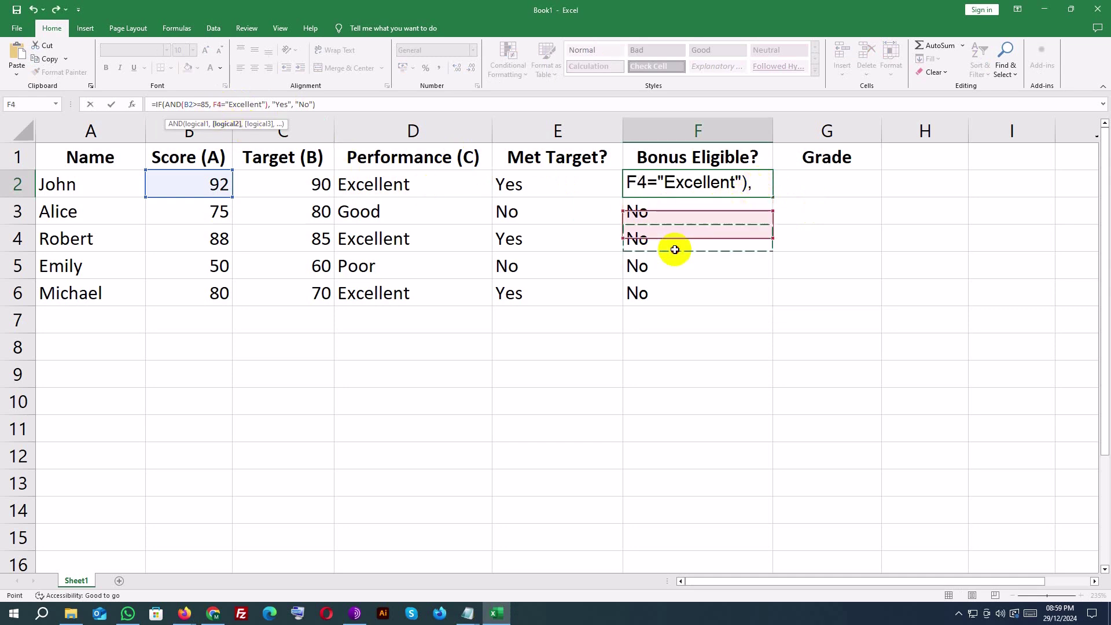
click(720, 291)
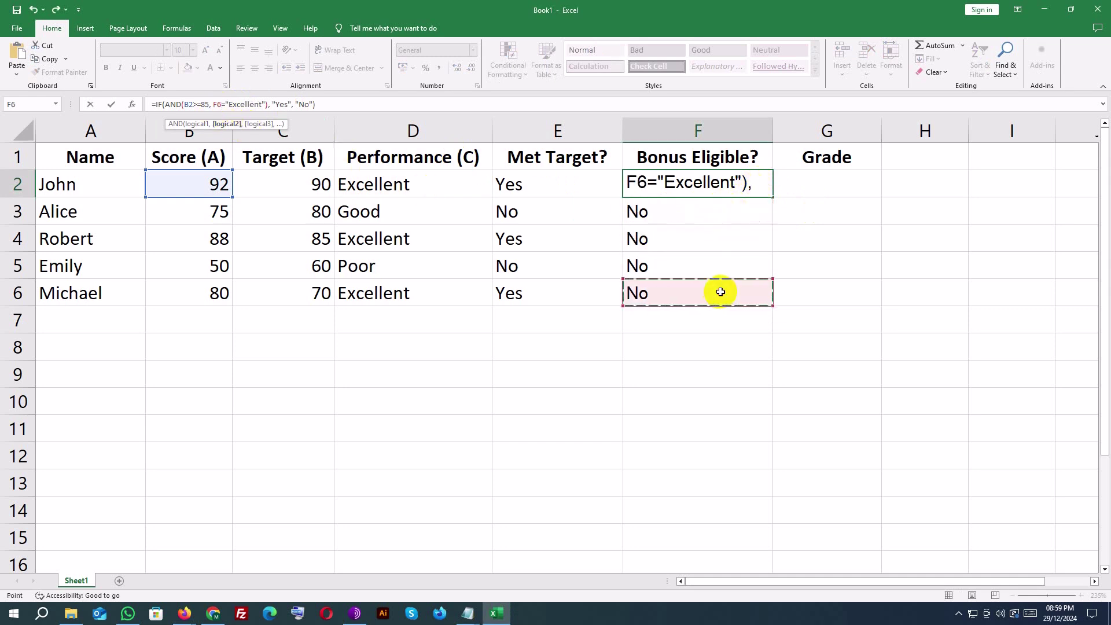
key(Return)
Set the second AND condition in F2's formula to test D2 for "Excellent" and refill the formula down through F6.
click(726, 193)
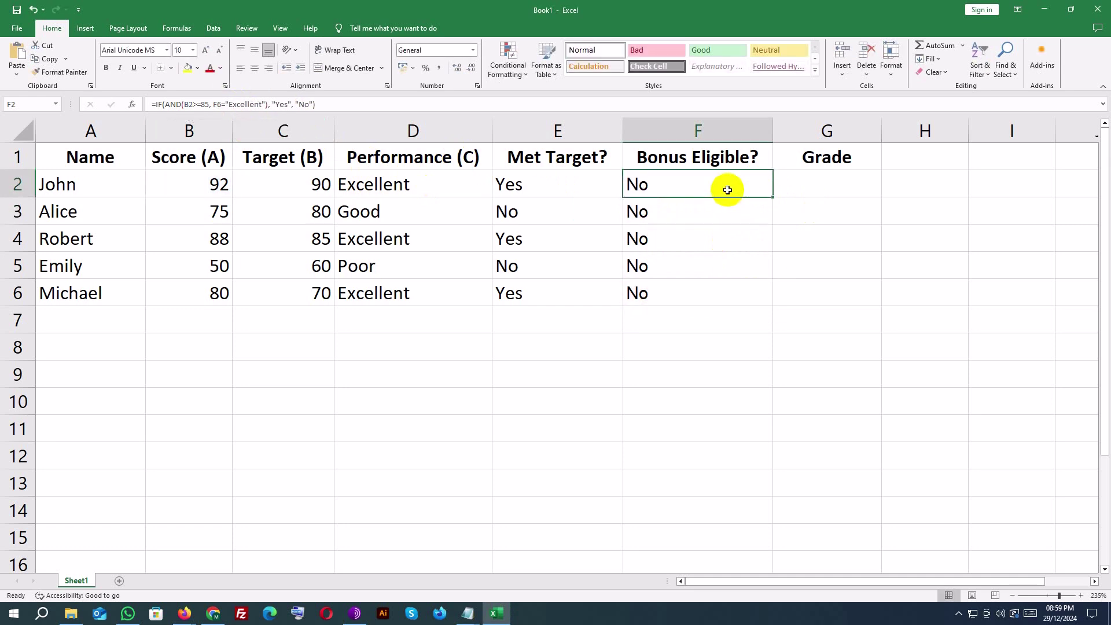
click(217, 105)
double_click(217, 105)
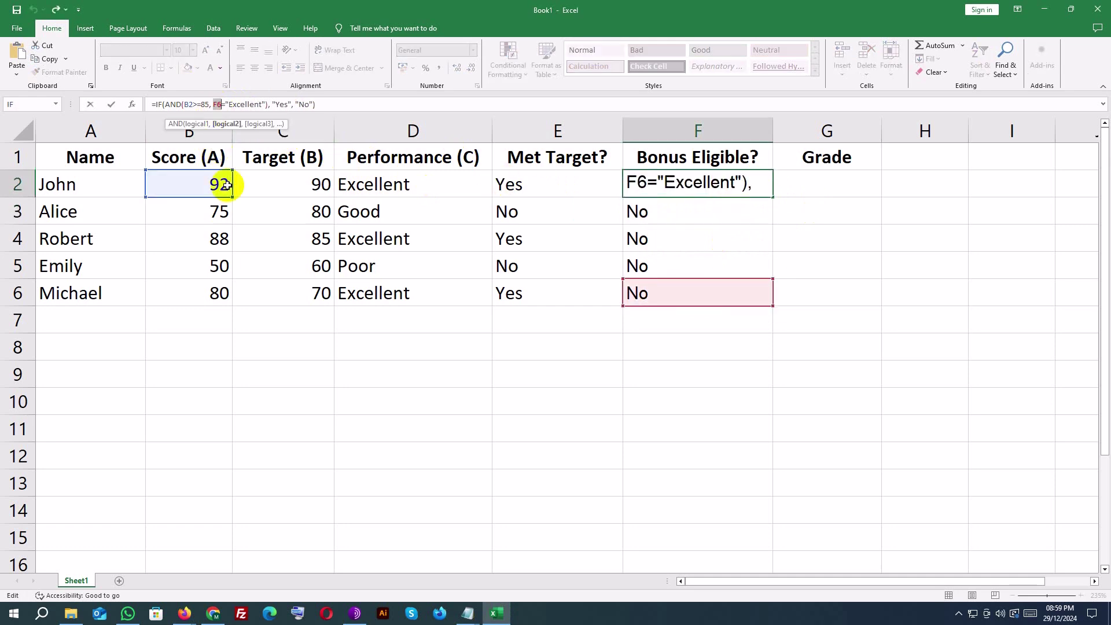
text(D2)
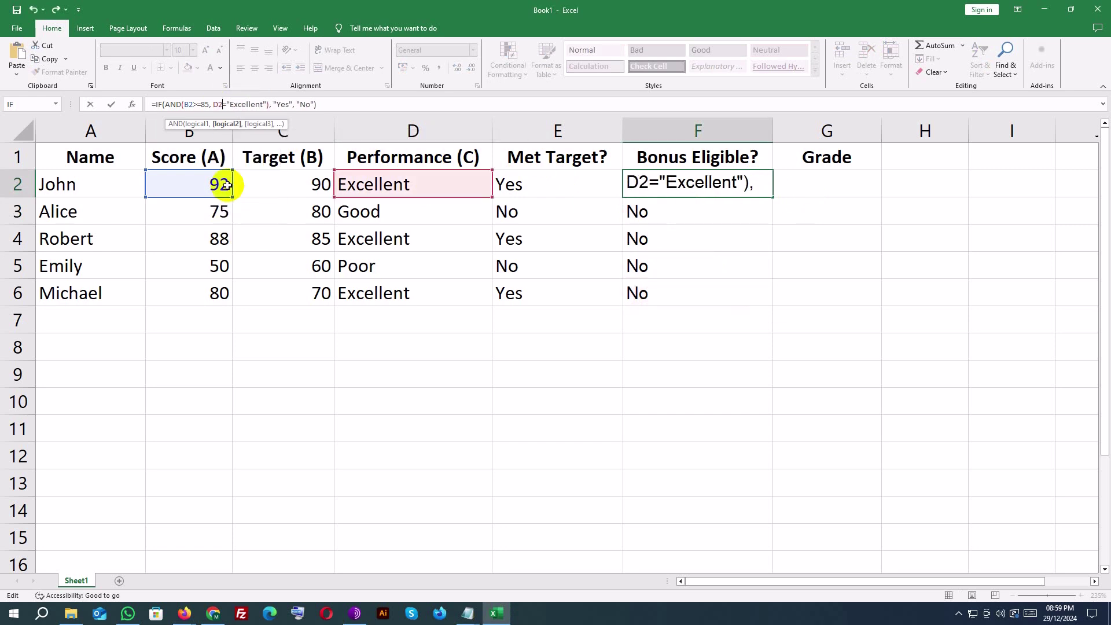
key(Return)
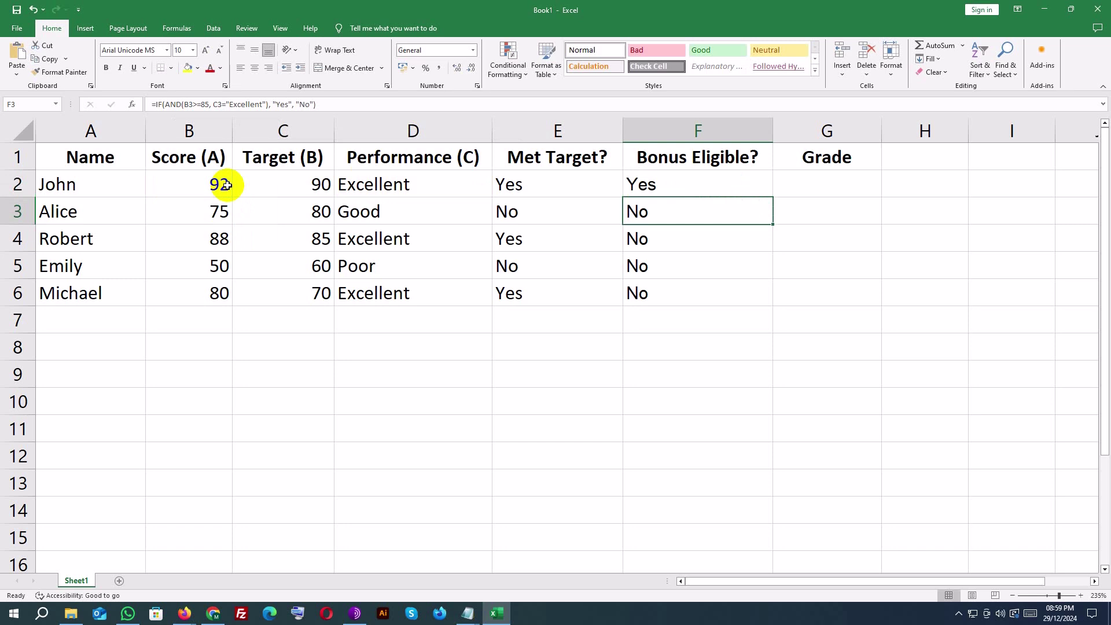
click(701, 184)
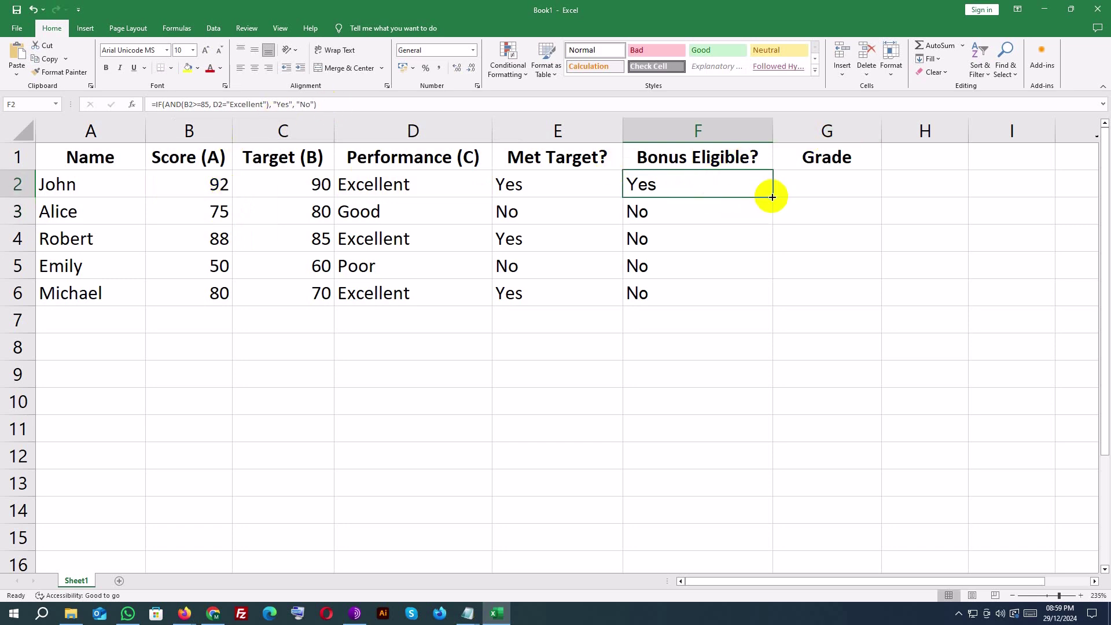
drag(772, 197, 762, 302)
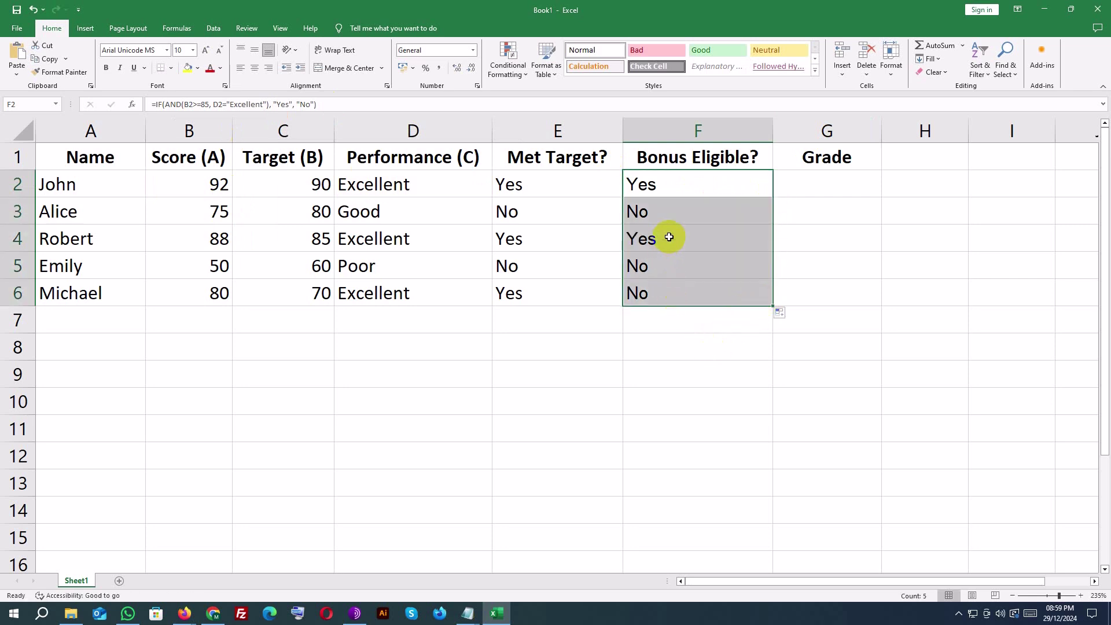
Review the filled-down Bonus Eligible? formulas in F3 through F6.
click(701, 217)
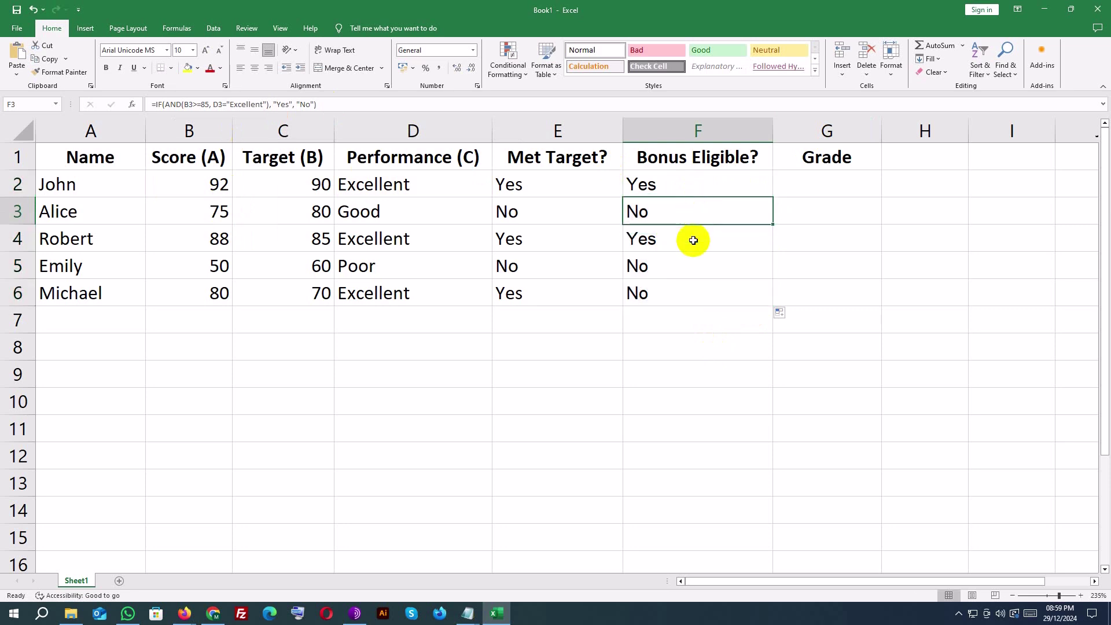
click(694, 240)
click(684, 269)
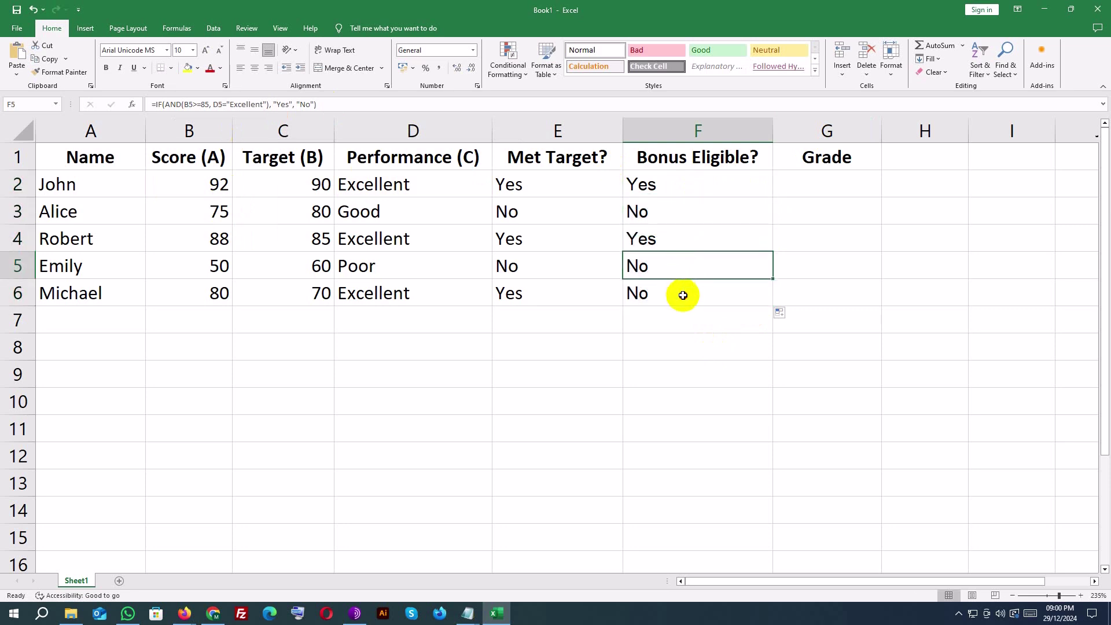
click(682, 295)
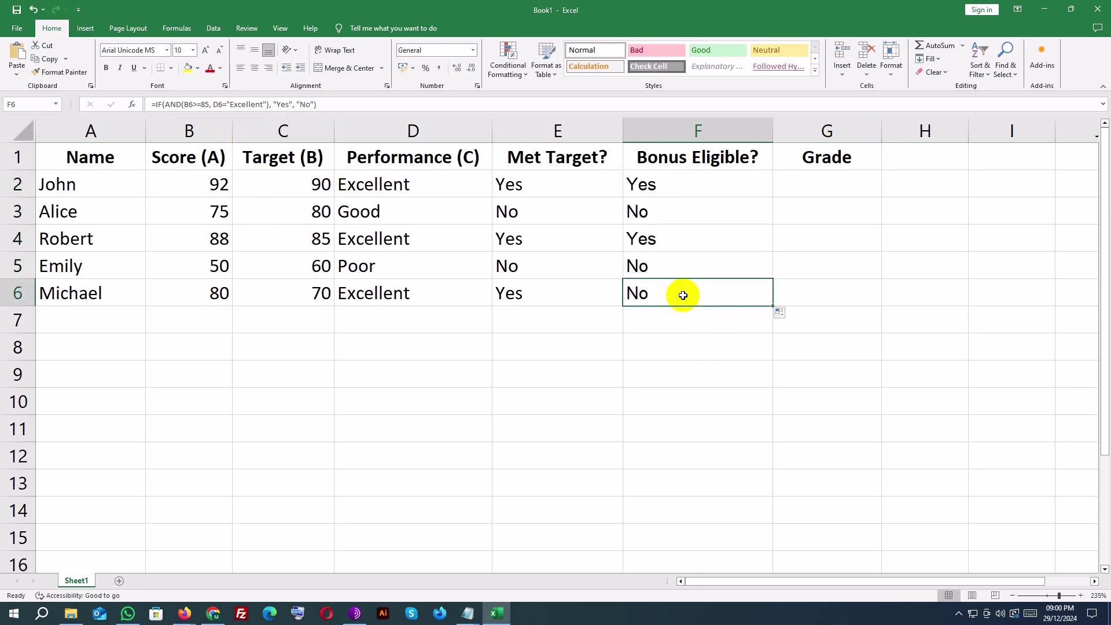
Check each employee's Bonus Eligible? result in rows 2 through 6 against their score and performance rating.
click(657, 152)
click(660, 175)
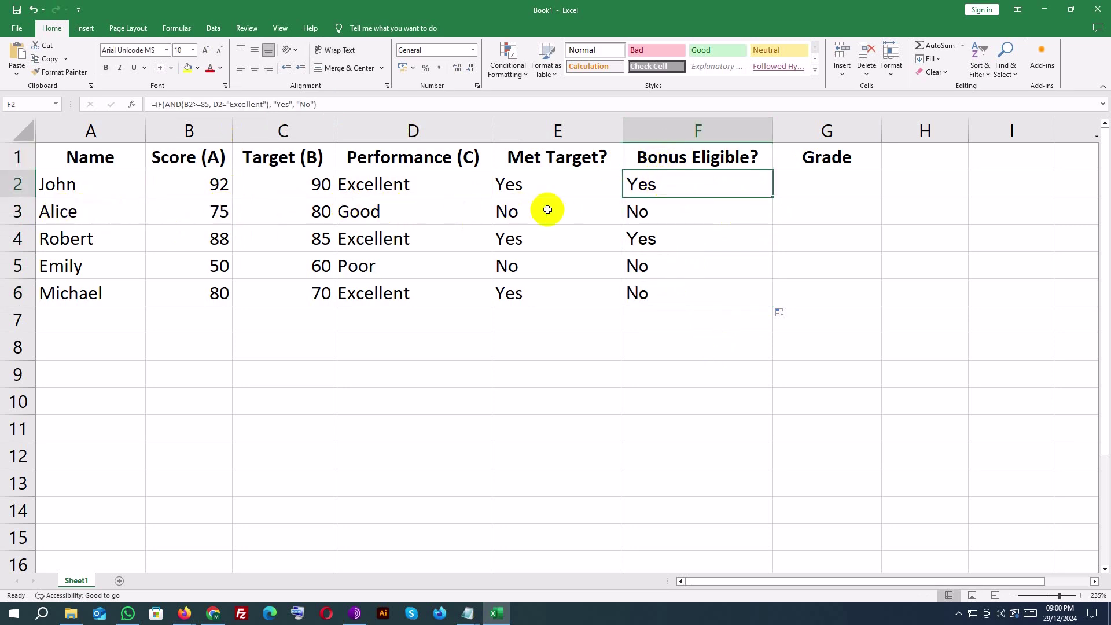
click(651, 218)
click(67, 238)
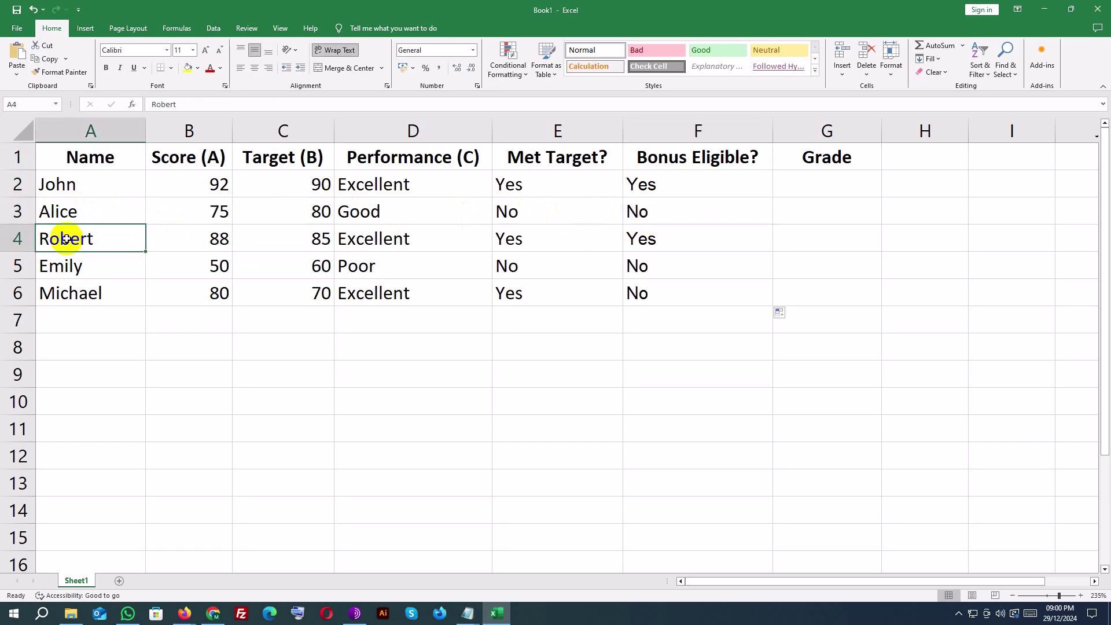
click(700, 239)
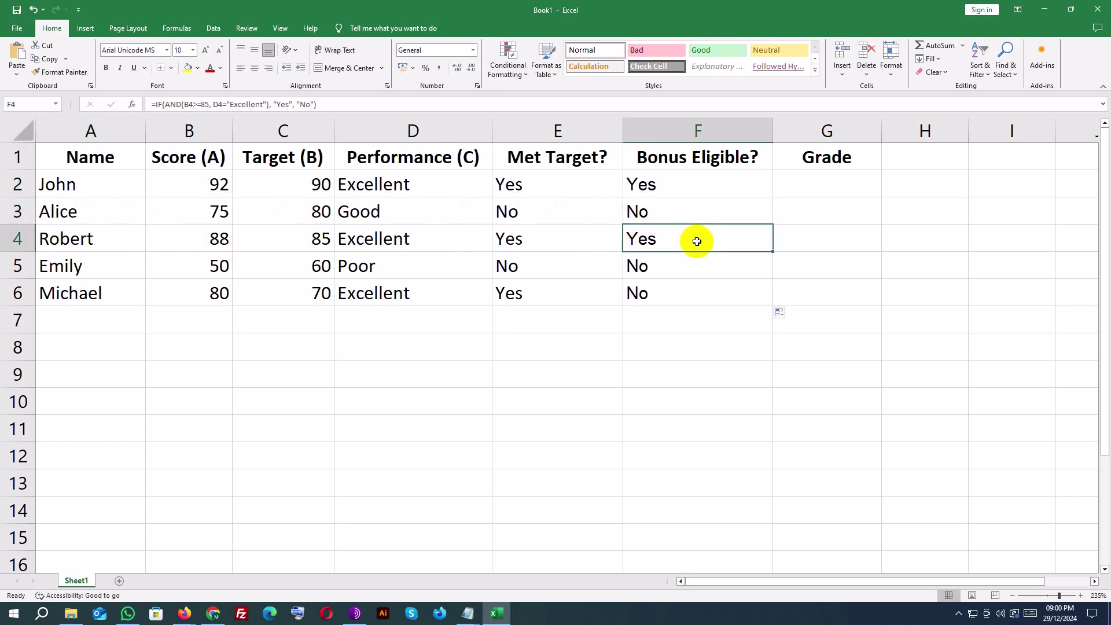
click(96, 261)
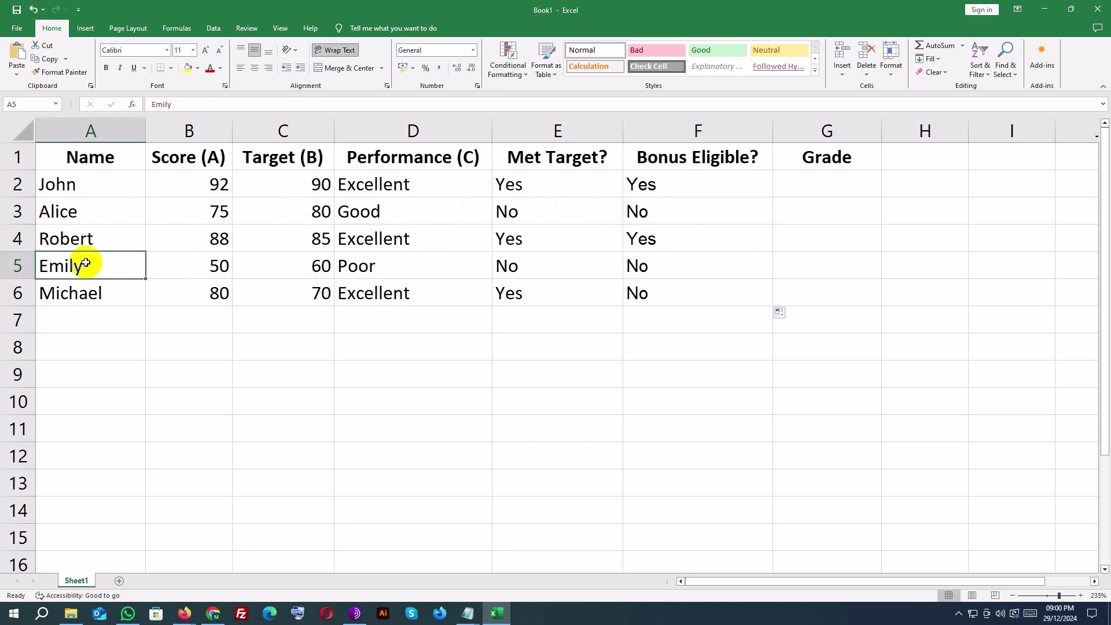
click(672, 272)
click(85, 291)
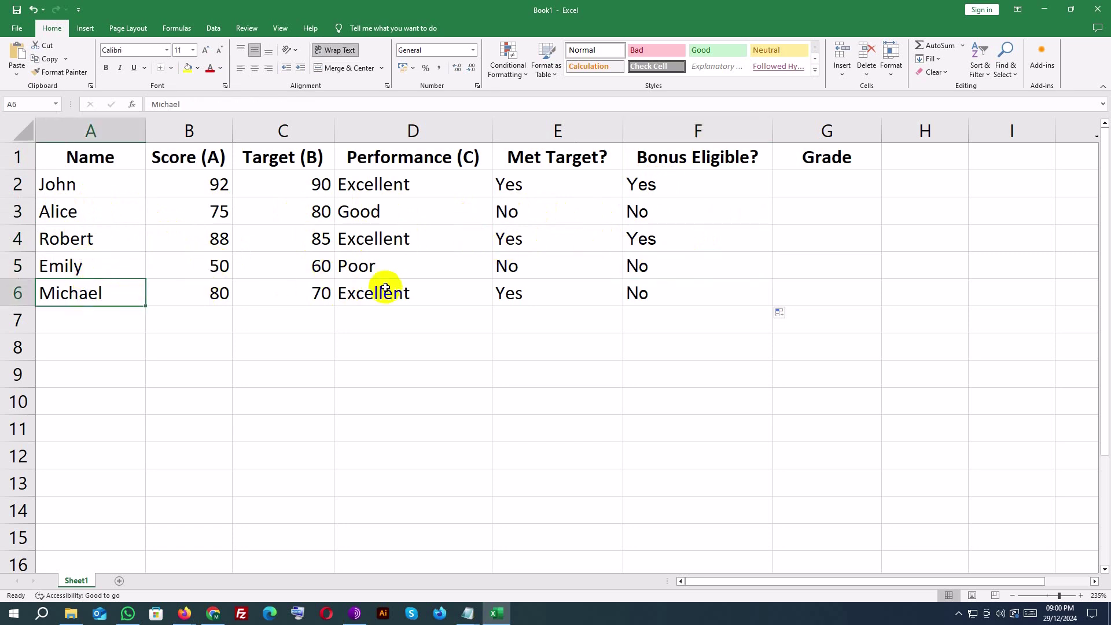
click(674, 288)
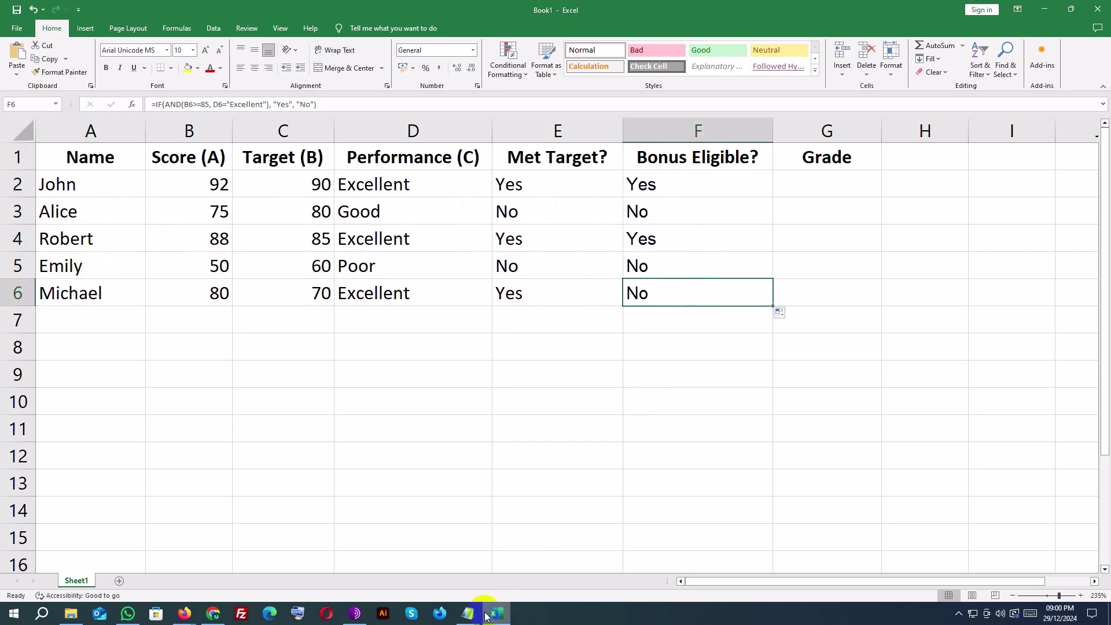
Copy =IF(B2>=90, "A", IF(B2>=70, "B", "C")) from Notepad into G2 of the Excel sheet, under Grade.
mouse_move(468, 619)
click(512, 568)
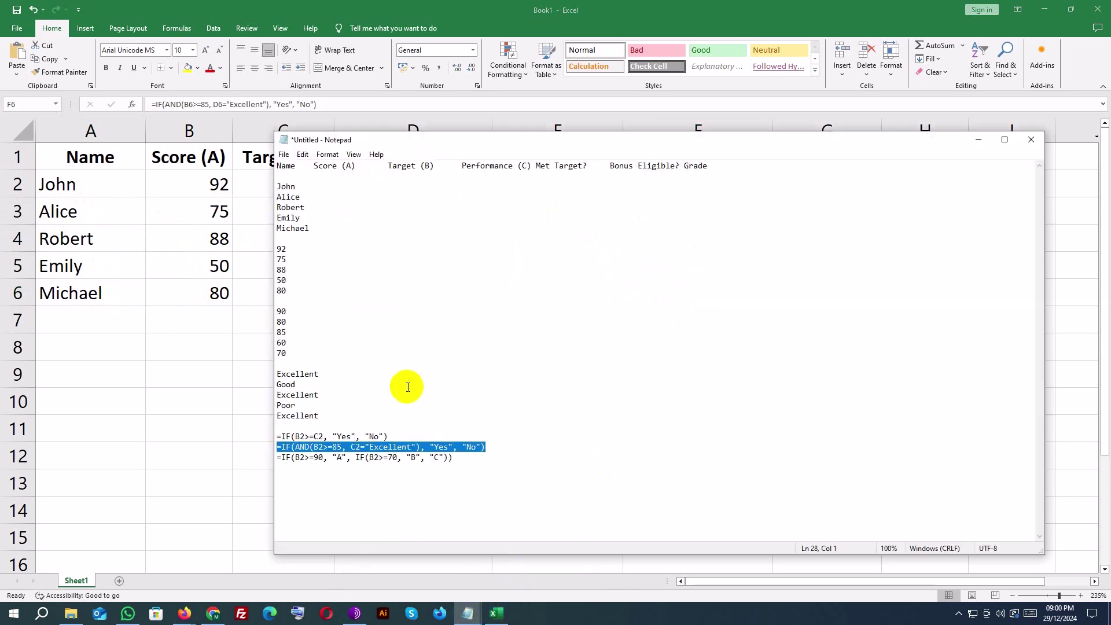
drag(455, 458, 272, 464)
key(ctrl+c)
click(496, 615)
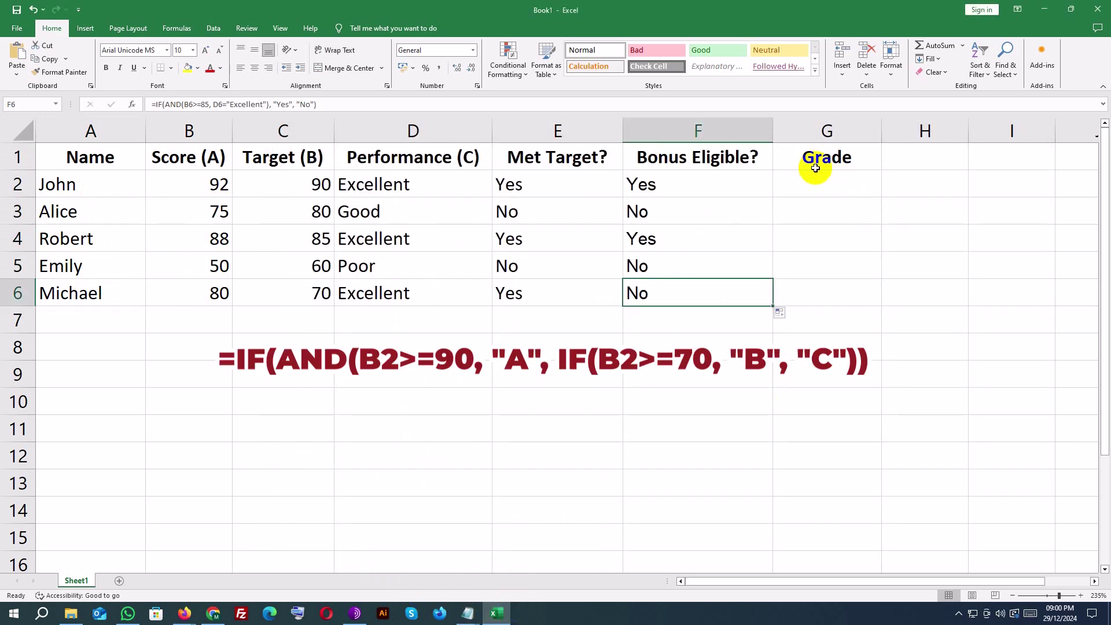
click(815, 162)
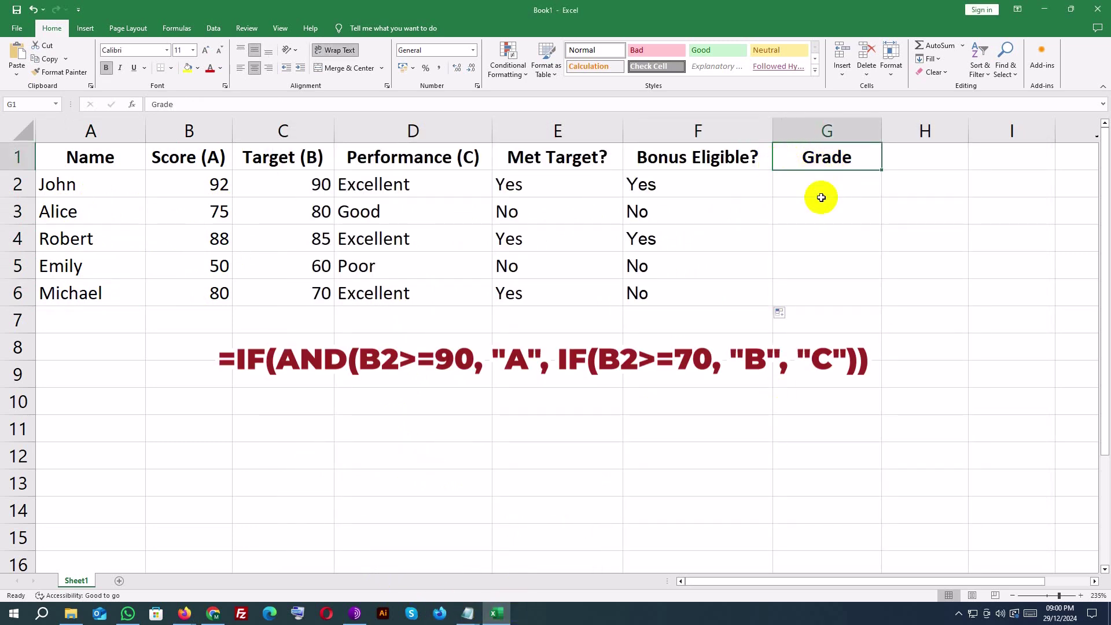
click(818, 184)
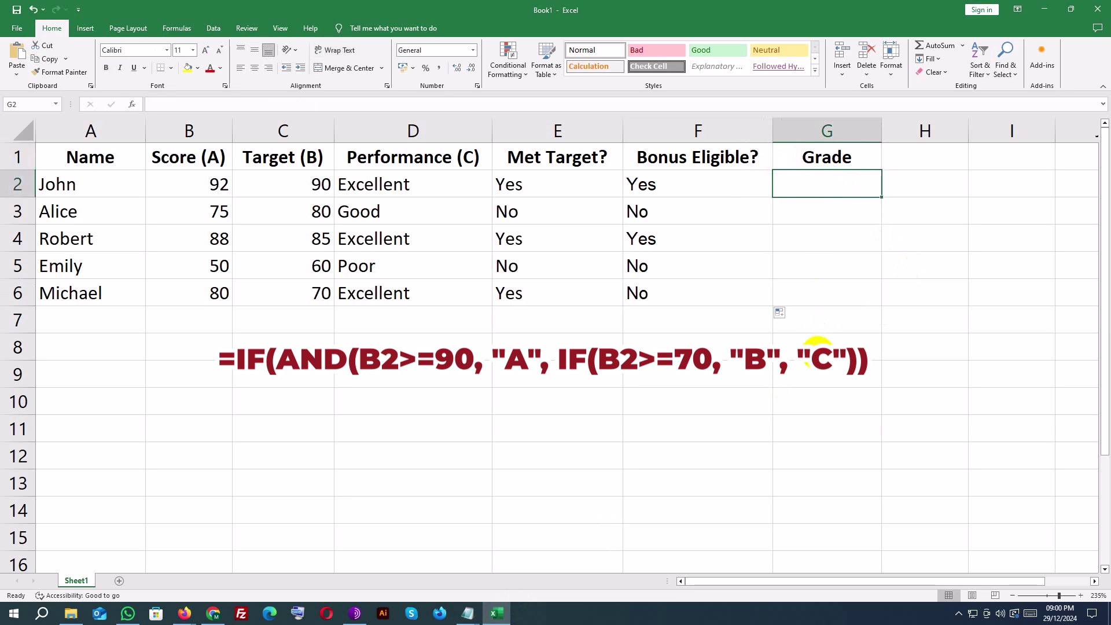
key(ctrl+v)
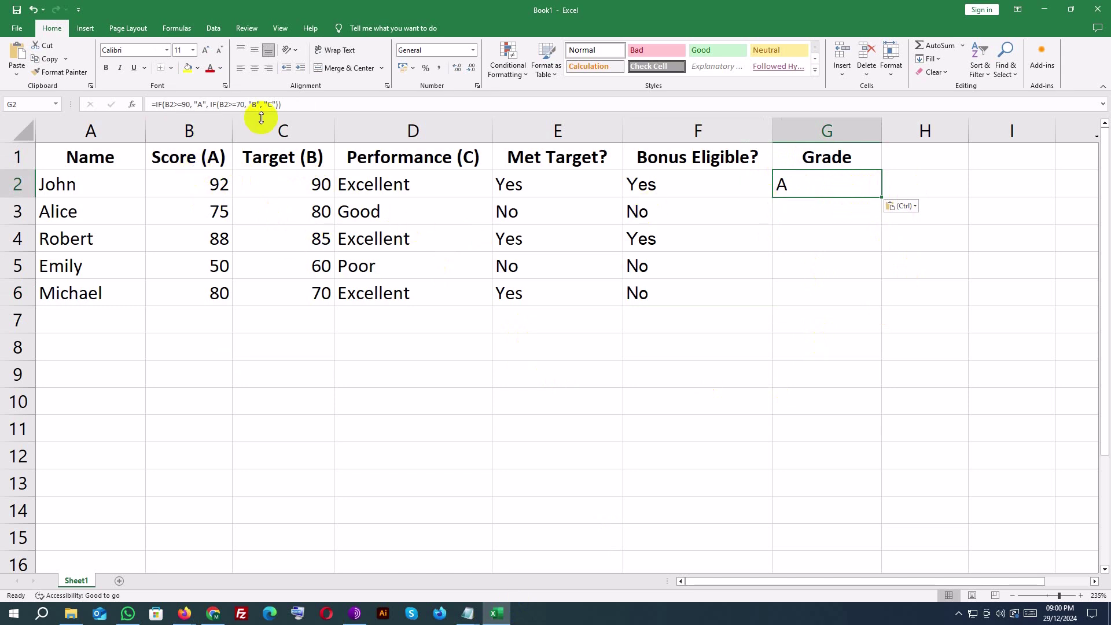
Fill the Grade formula from G2 down through G6.
click(855, 215)
click(855, 185)
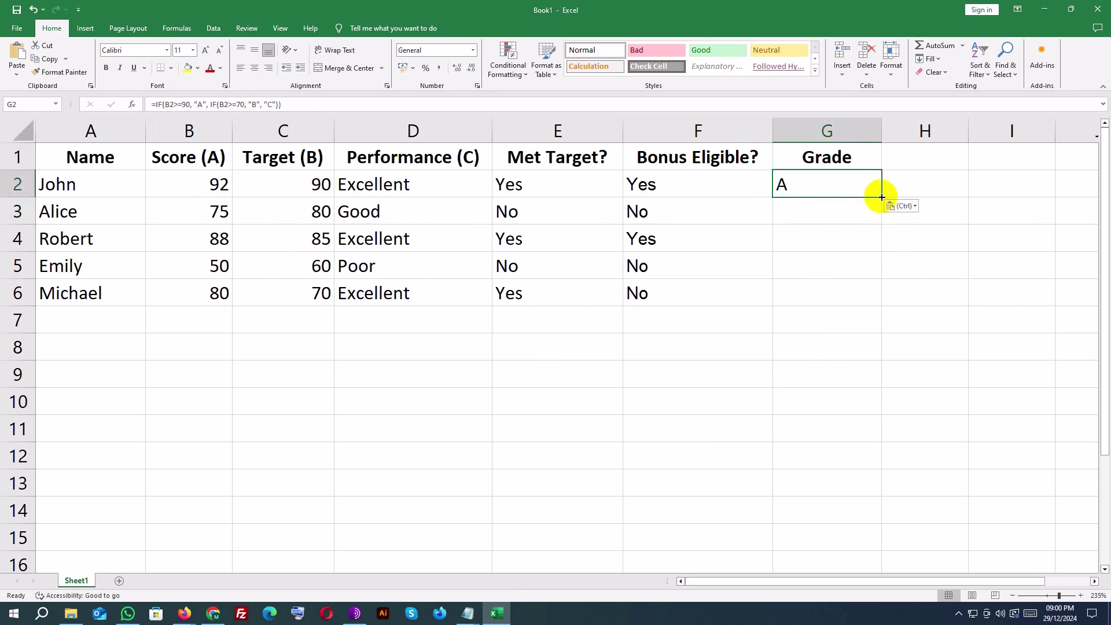
drag(882, 197, 878, 302)
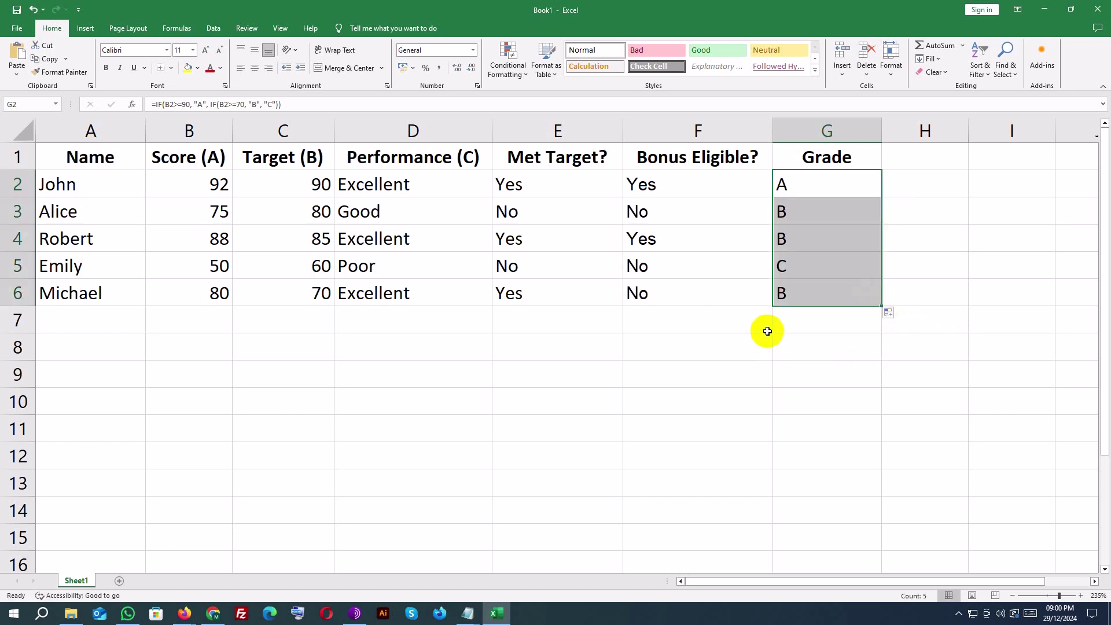
Examine the Grade formulas and results in G2 through G6 against the employees' scores.
click(820, 213)
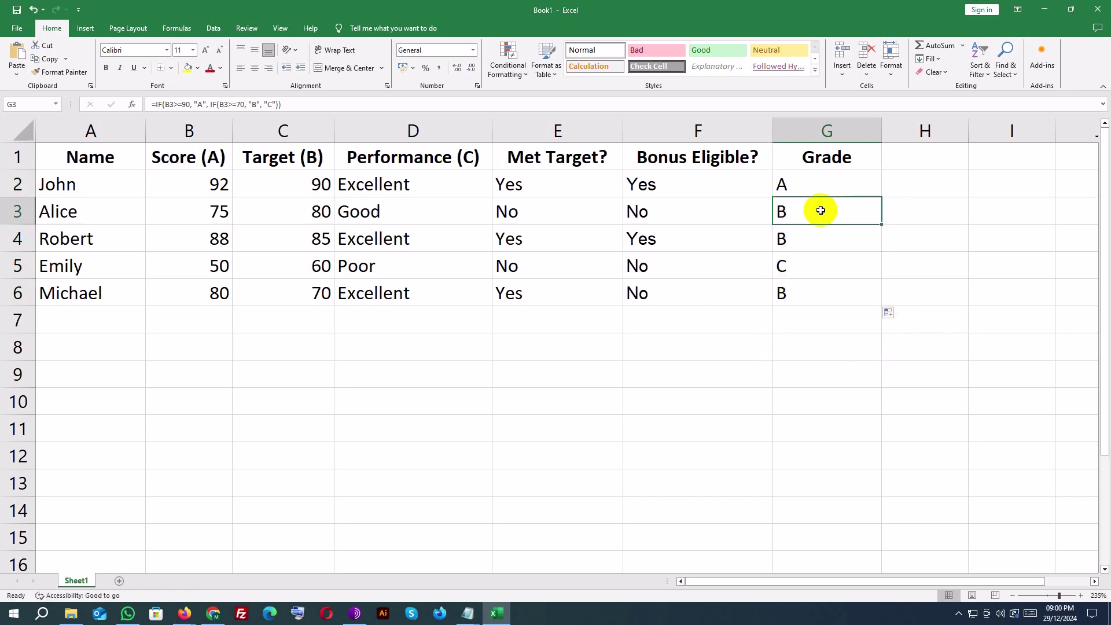
click(830, 243)
click(817, 263)
click(814, 290)
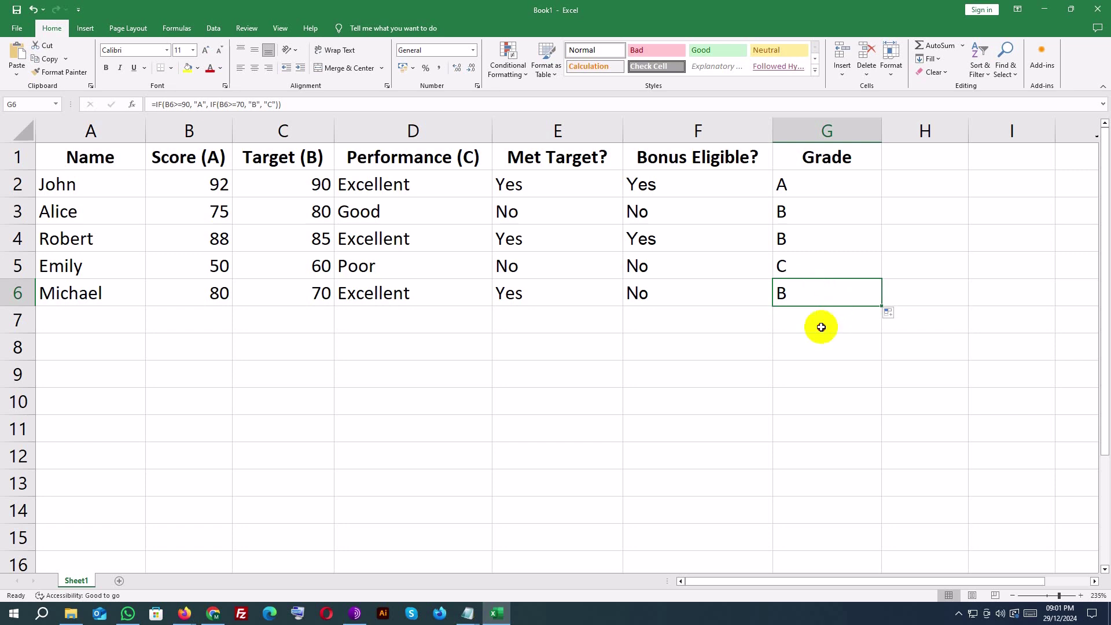
click(820, 323)
click(823, 291)
click(824, 261)
click(821, 234)
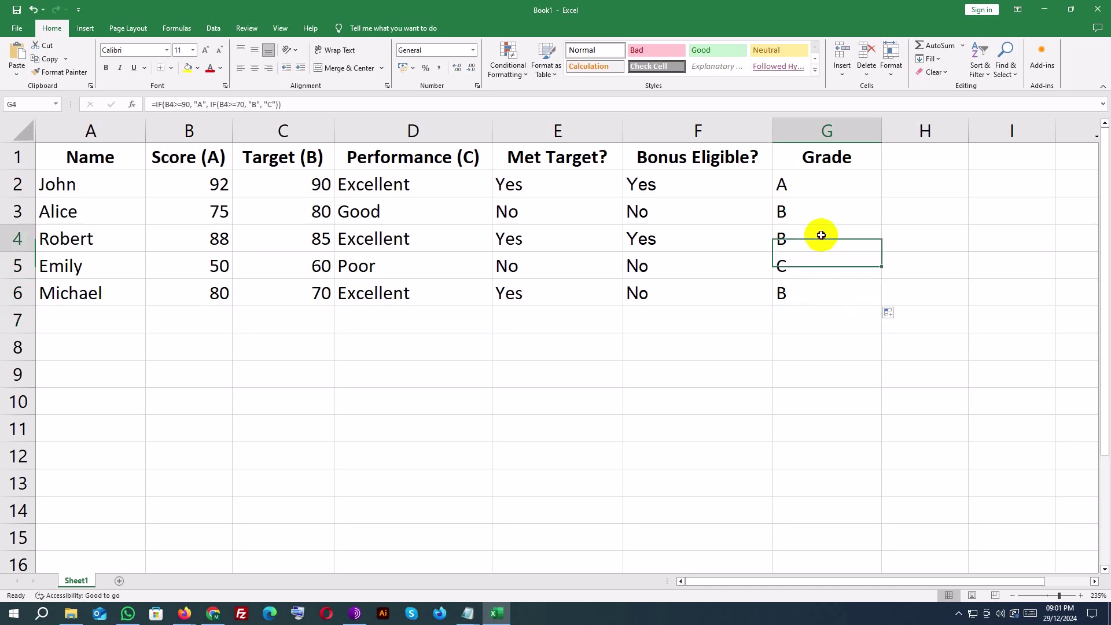
click(821, 211)
click(821, 181)
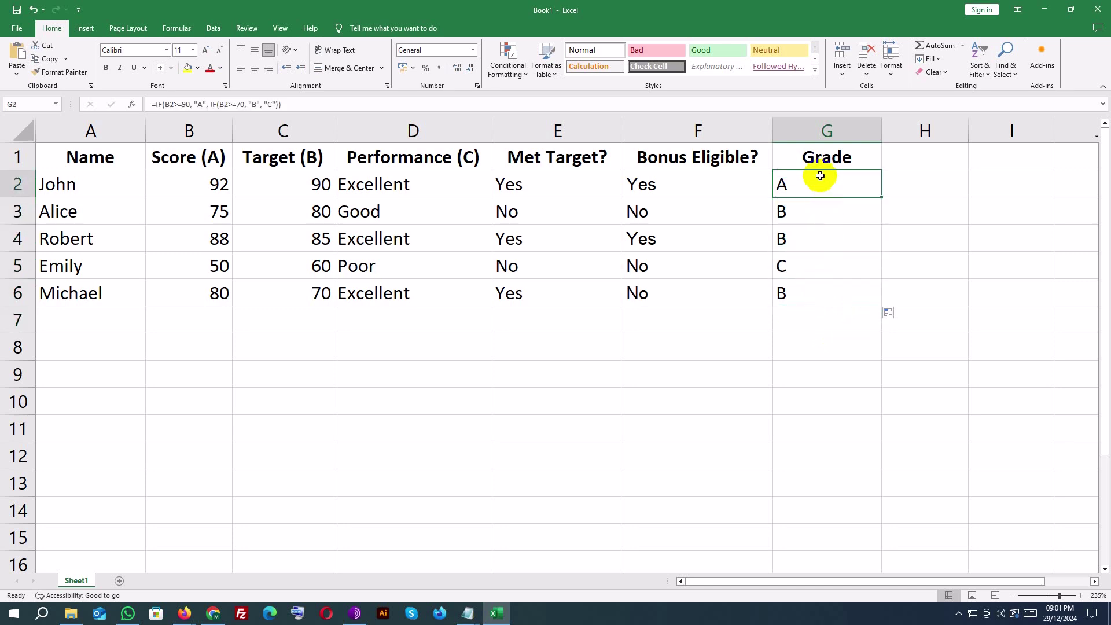